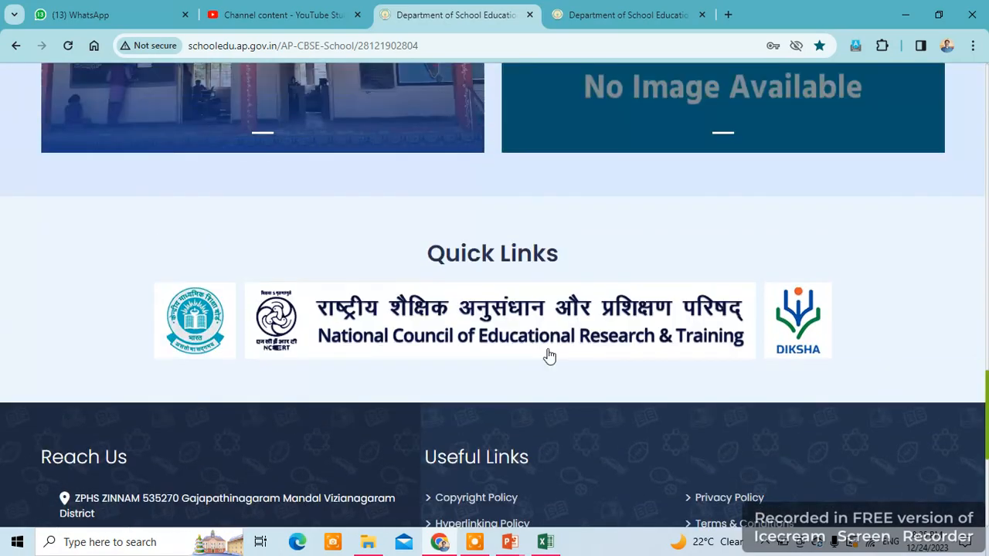
- Open the principal login form and begin entering the username
scroll(546, 361, "up", 6)
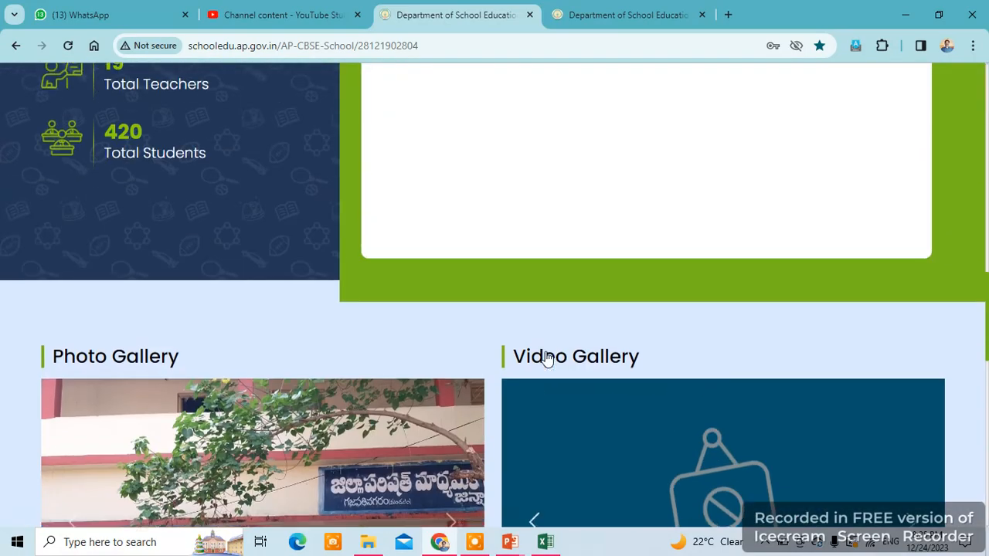
scroll(551, 349, "up", 3)
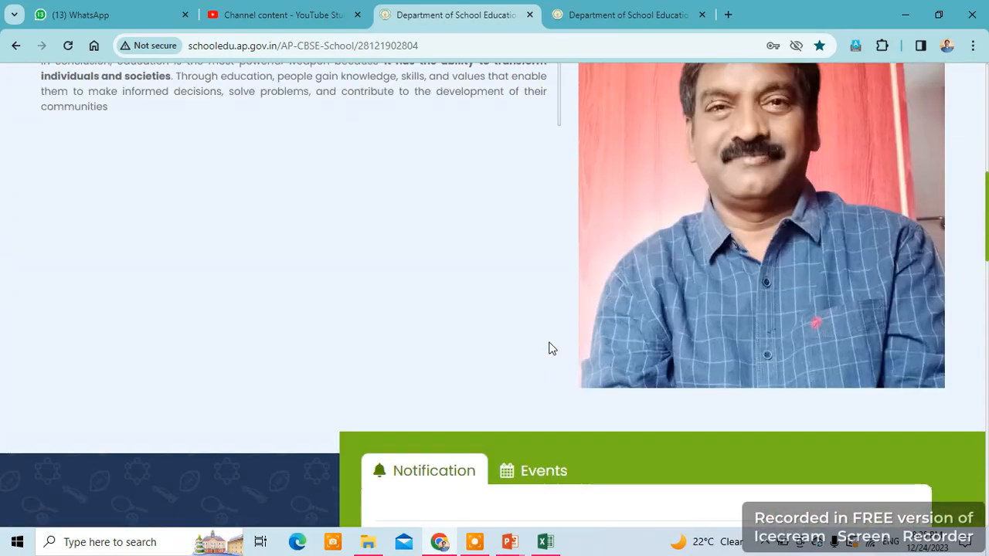
scroll(552, 351, "down", 7)
scroll(552, 356, "down", 10)
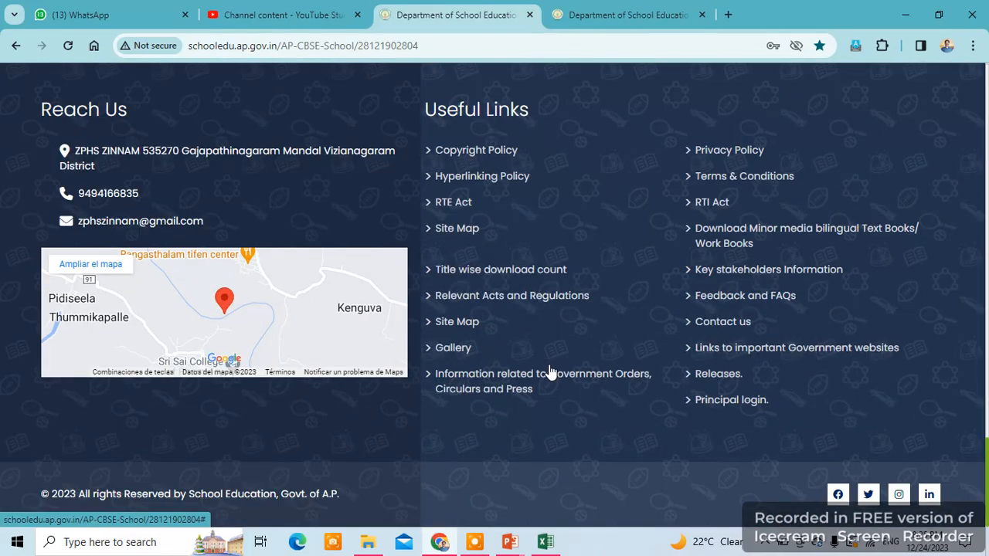
left_click(718, 402)
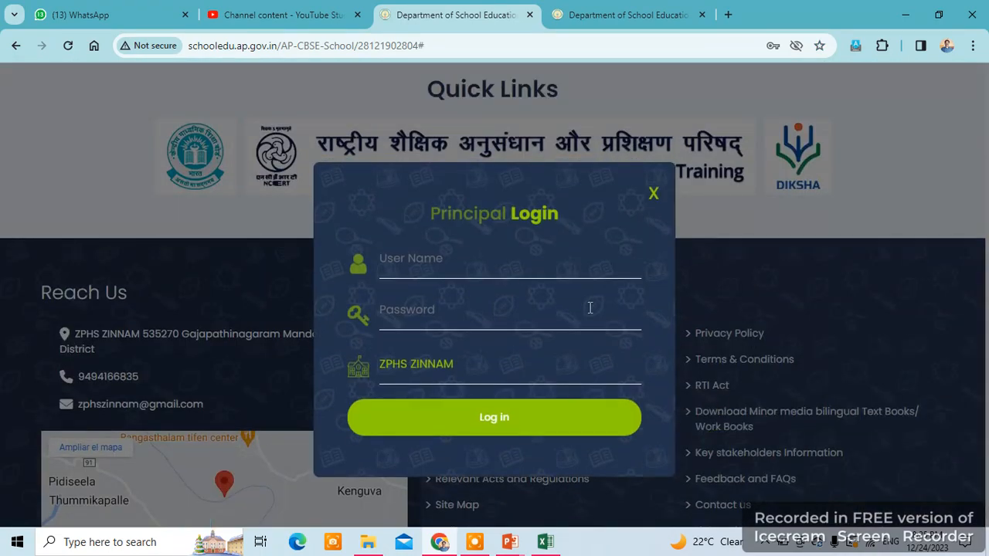
left_click(454, 265)
type("2")
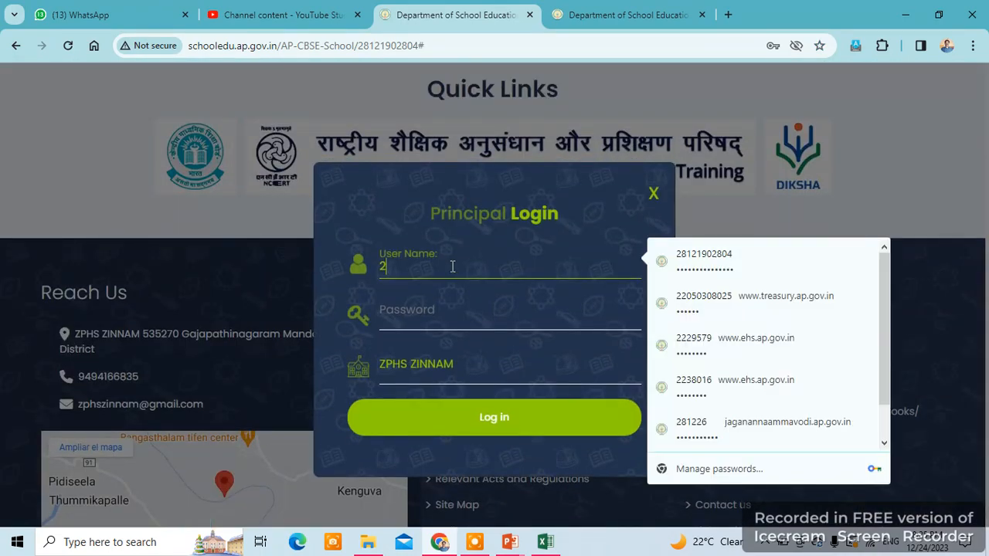
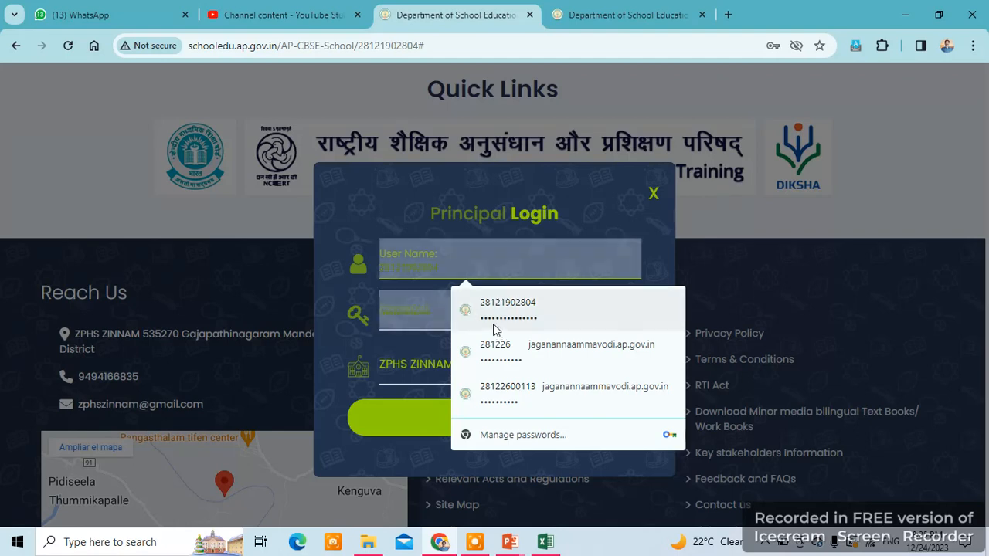
- Sign in with the saved principal credentials and go to the Time Table Setup page
left_click(503, 317)
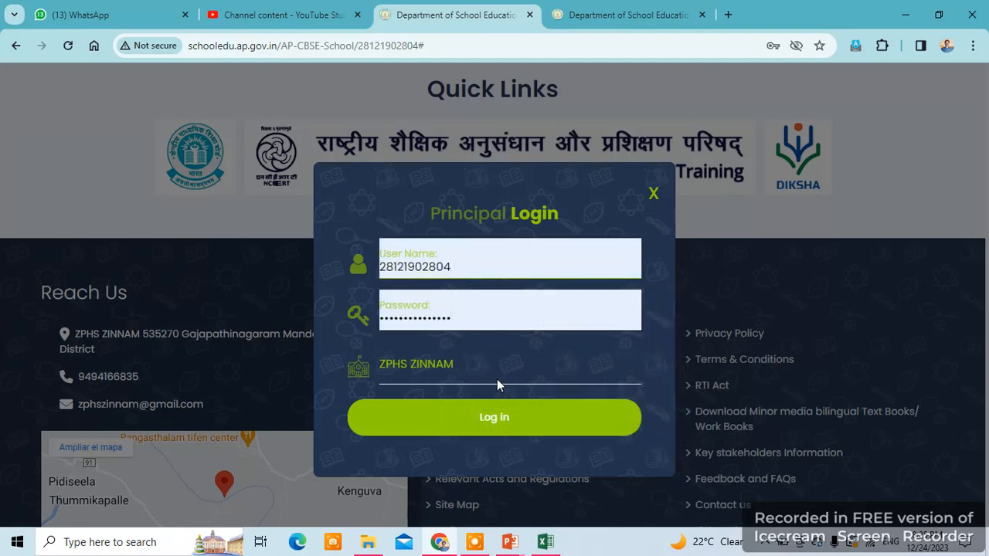
left_click(496, 420)
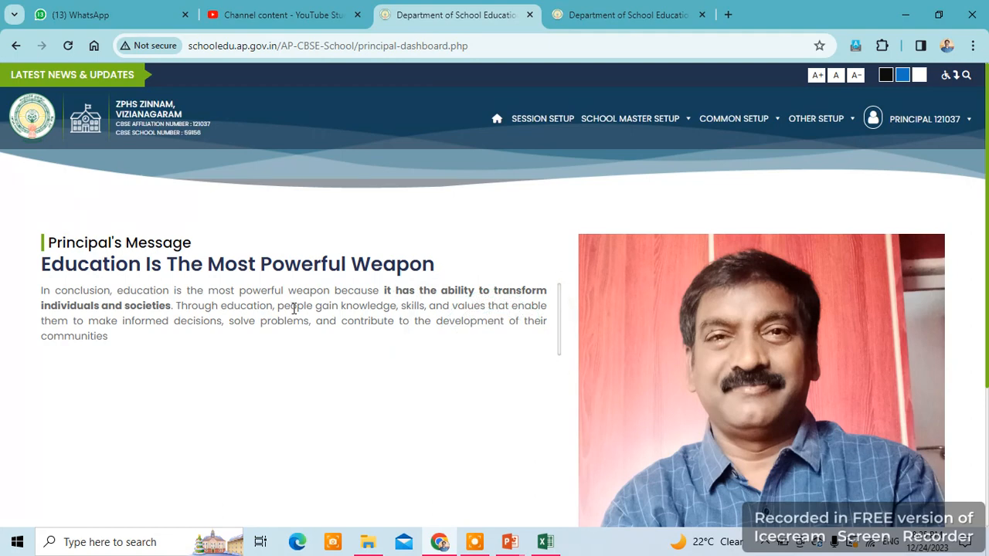
mouse_move(819, 127)
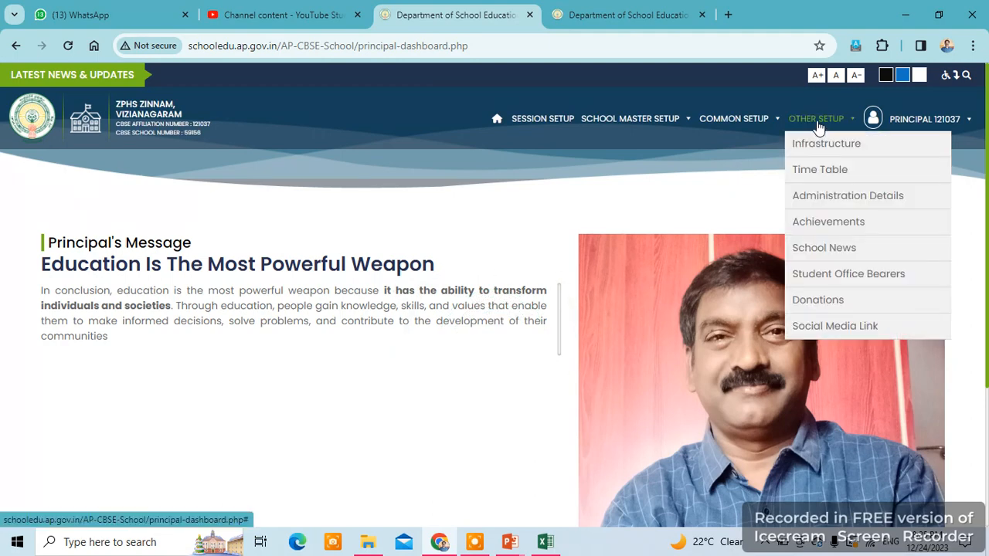
left_click(815, 177)
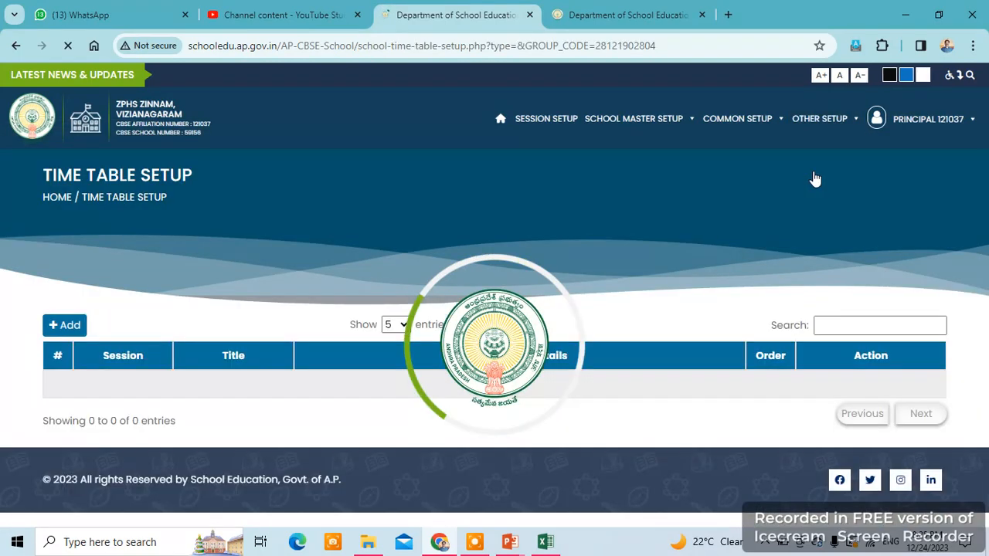
- Scroll down to view the existing 2023-24 10A timetable with nine periods
scroll(393, 396, "down", 3)
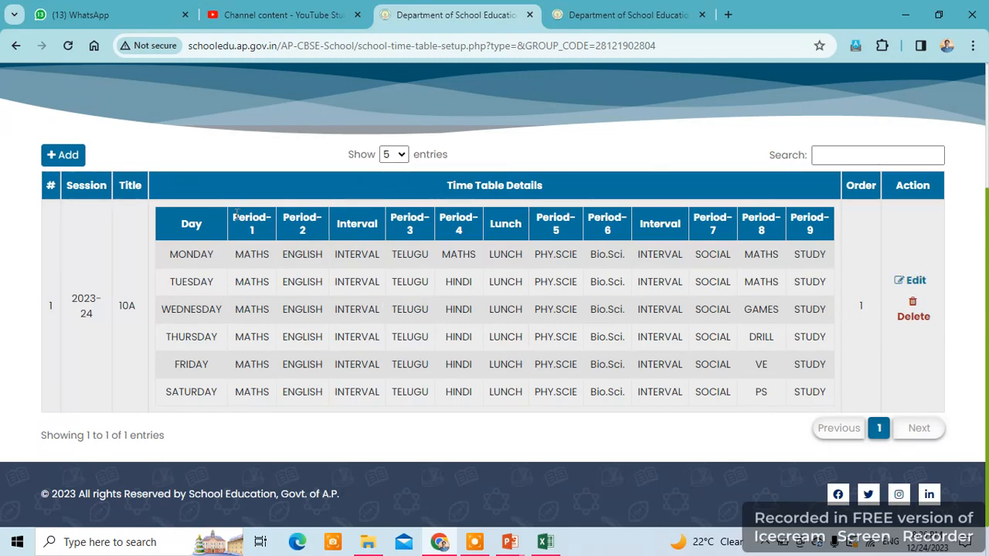
- Create a 2023-24 (CURRENT) timetable titled 10B, order 2, with one empty period row
left_click(67, 157)
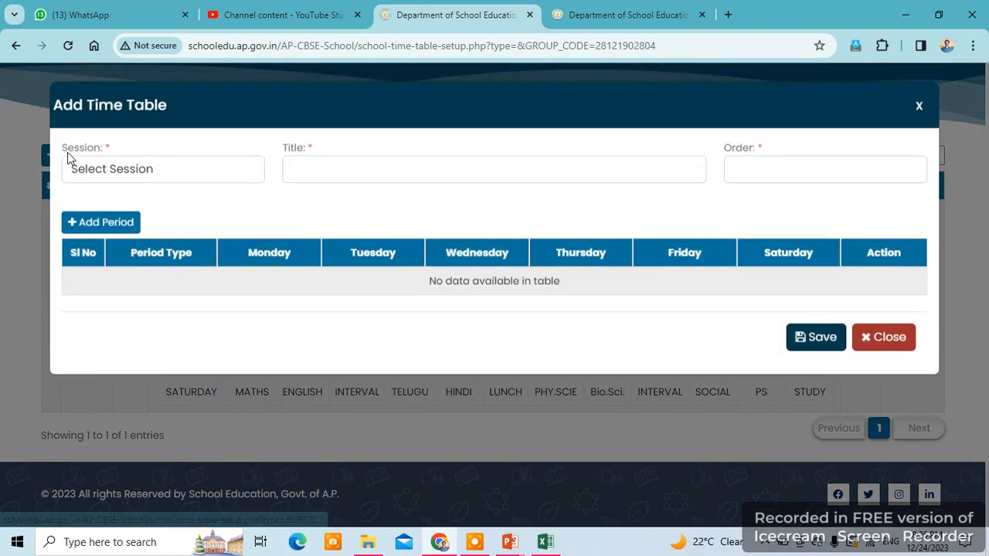
left_click(182, 175)
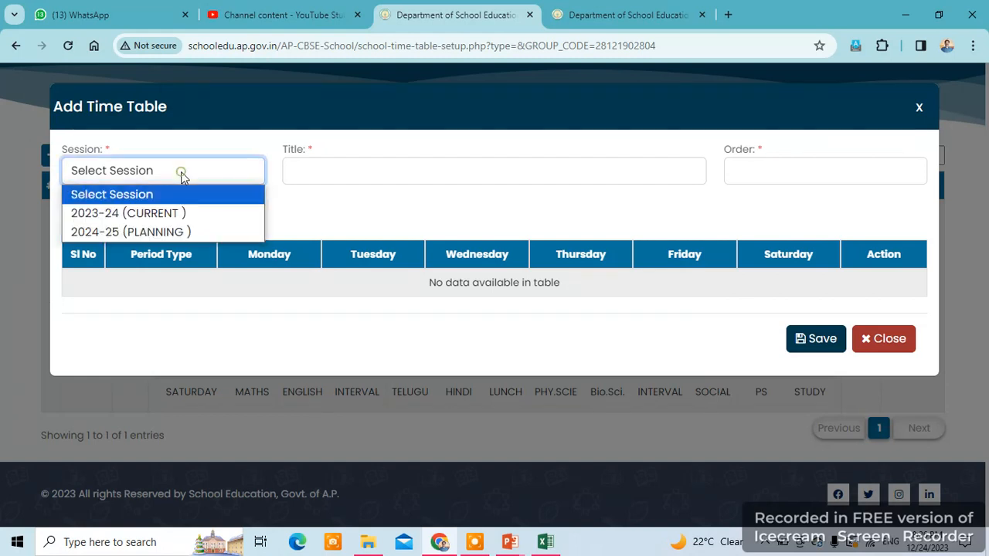
left_click(167, 221)
left_click(354, 170)
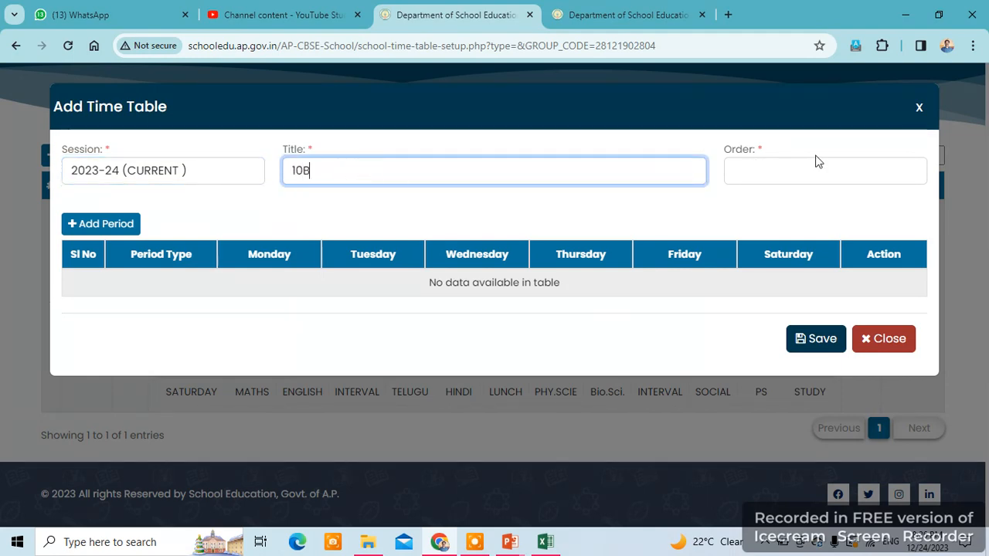
left_click(748, 175)
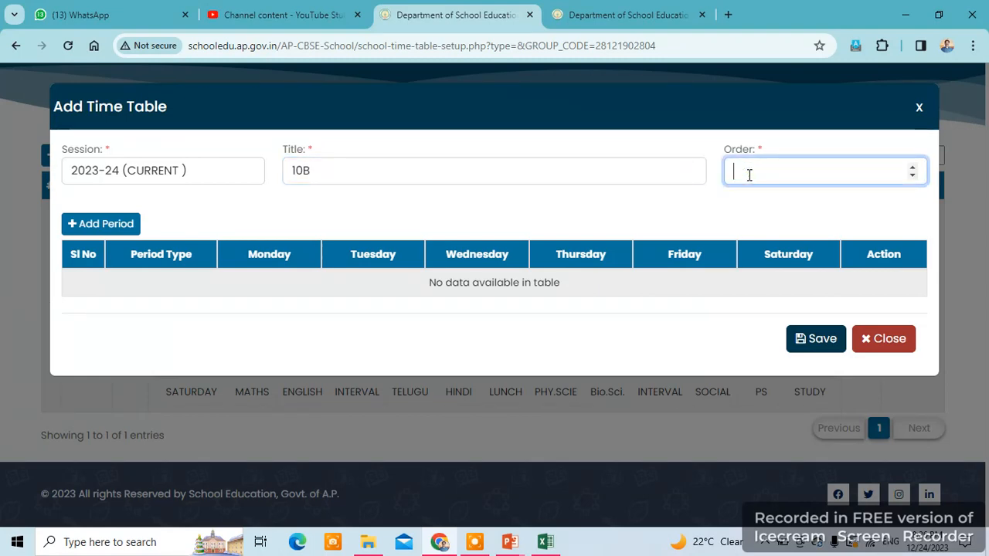
type("2")
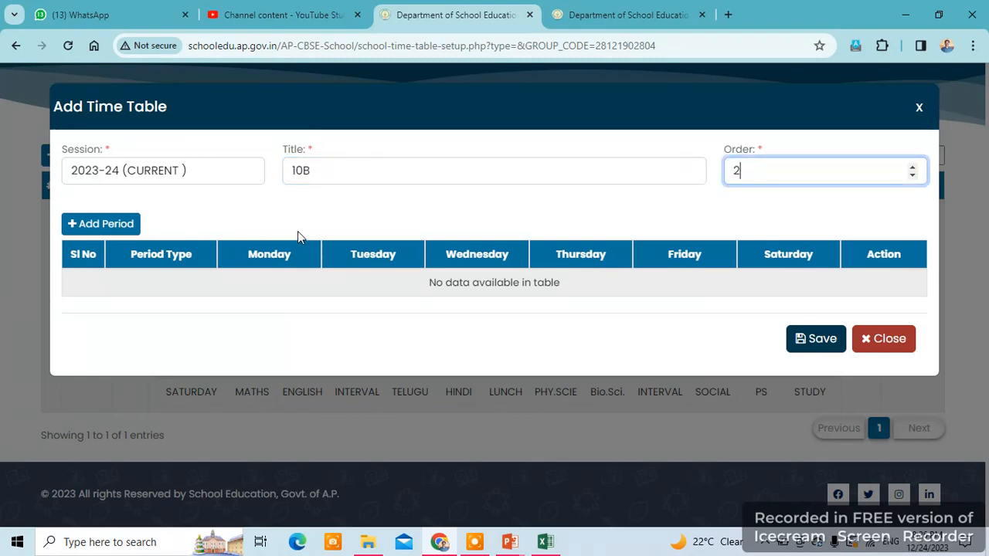
left_click(96, 228)
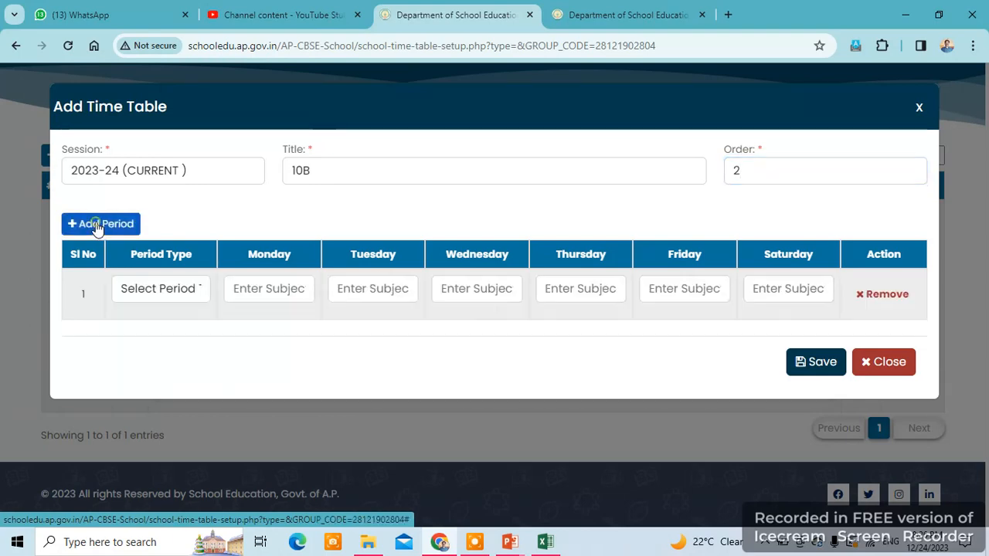
- Make row 1 Period-1, enter MATHS for Monday and copy it
left_click(135, 297)
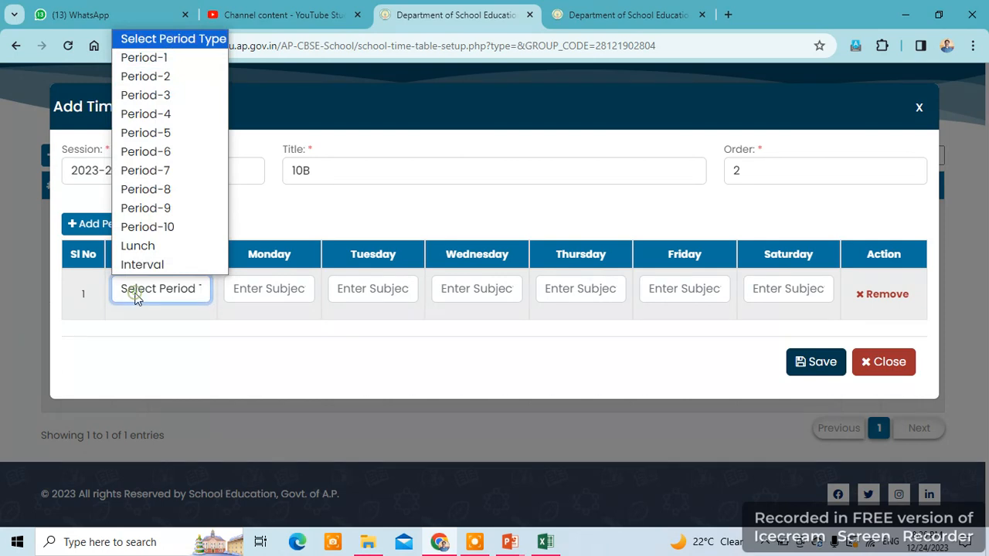
left_click(152, 57)
left_click(270, 289)
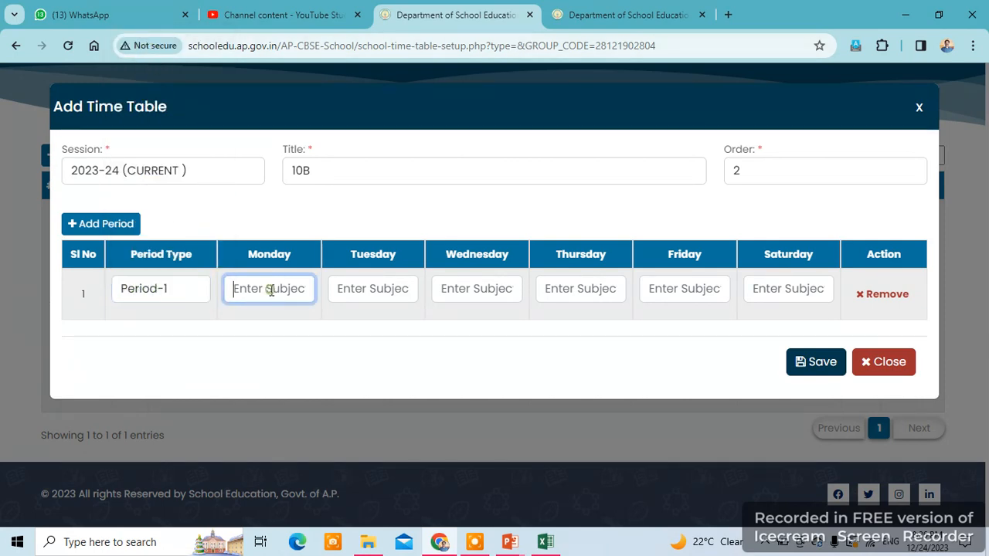
type("MATHS")
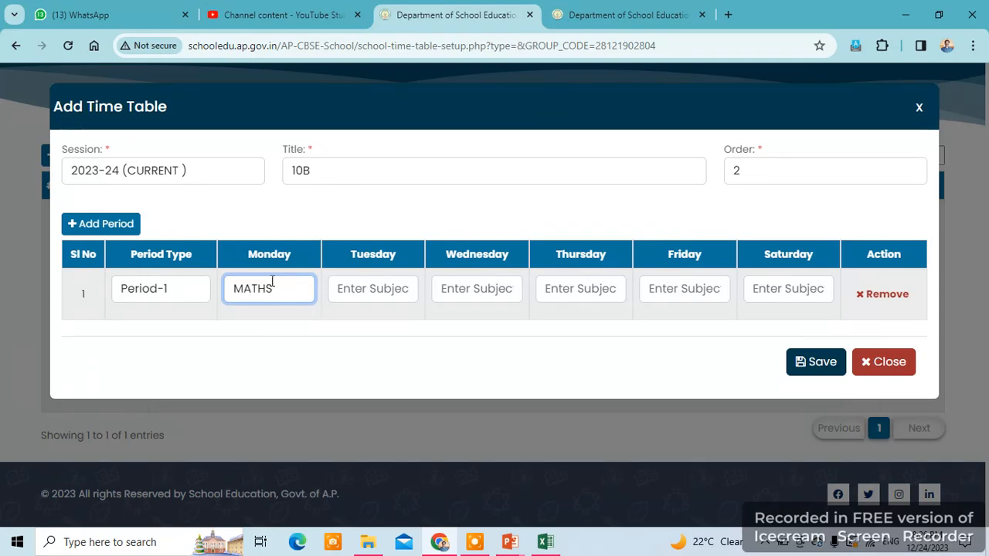
double_click(280, 293)
key("ctrl+c")
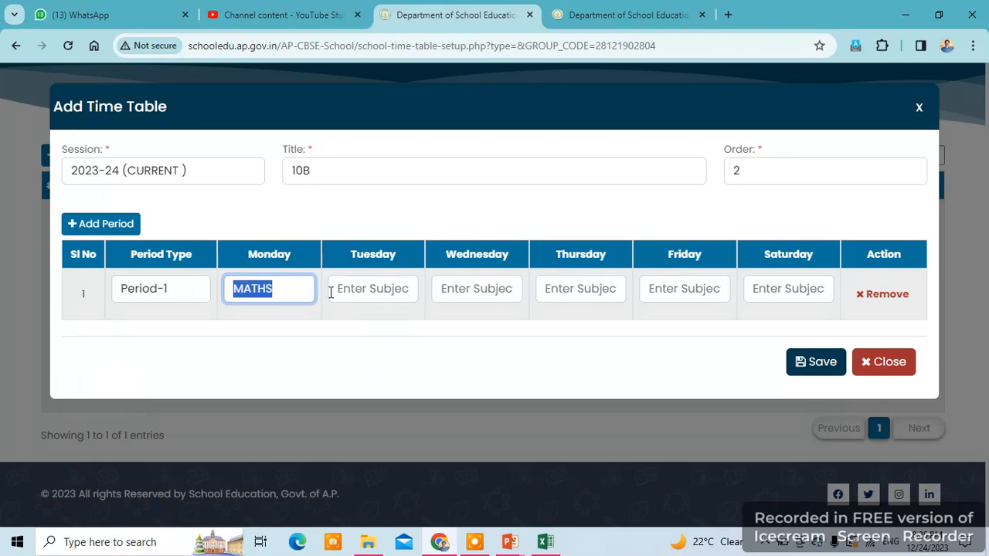
- Paste MATHS into Period-1 for Tuesday through Saturday
left_click(386, 291)
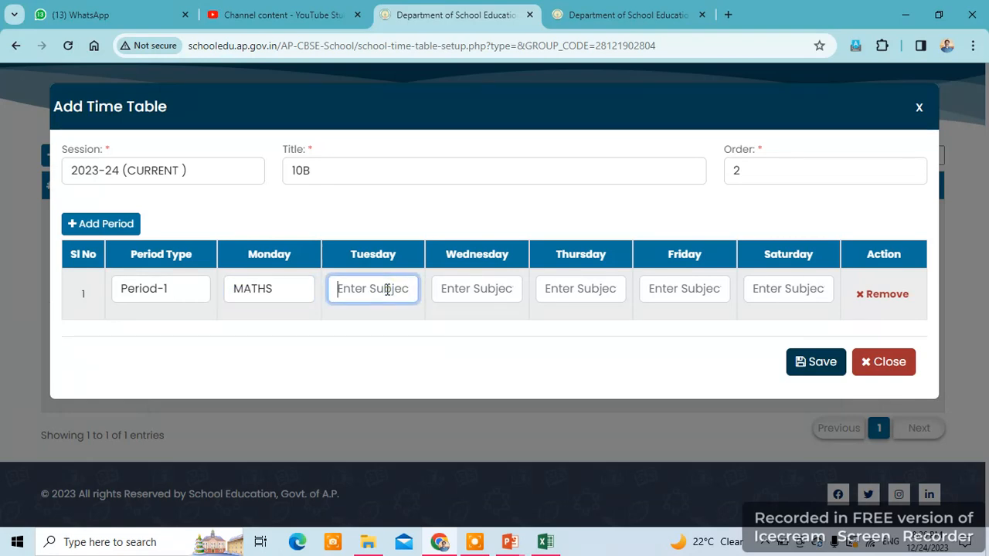
key("ctrl+v")
left_click(451, 287)
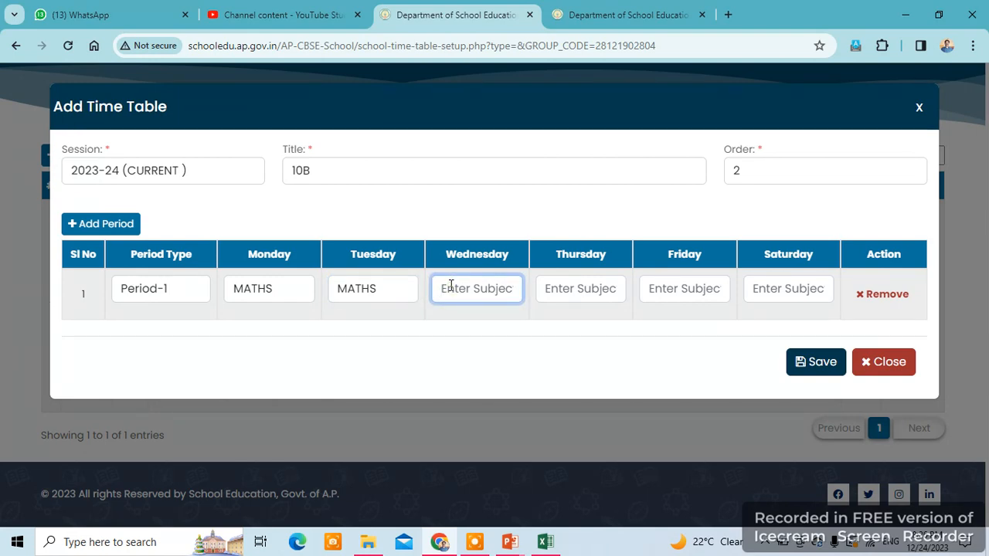
key("ctrl+v")
left_click(563, 283)
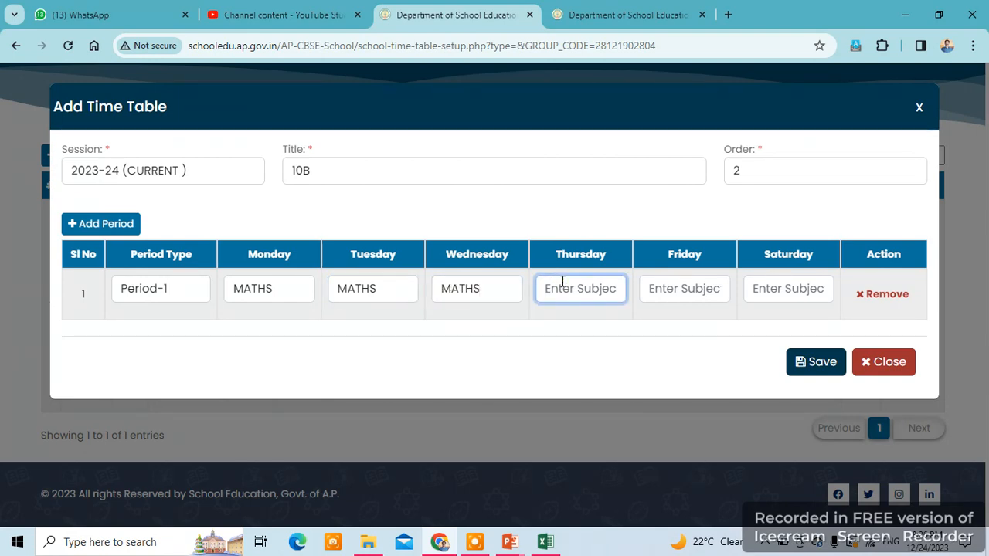
key("ctrl+v")
left_click(684, 289)
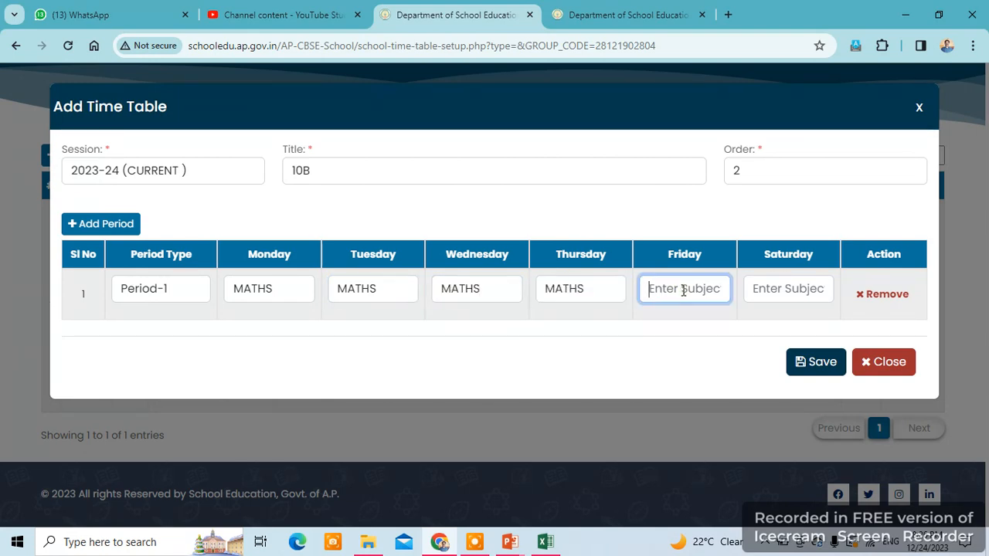
key("ctrl+v")
left_click(786, 290)
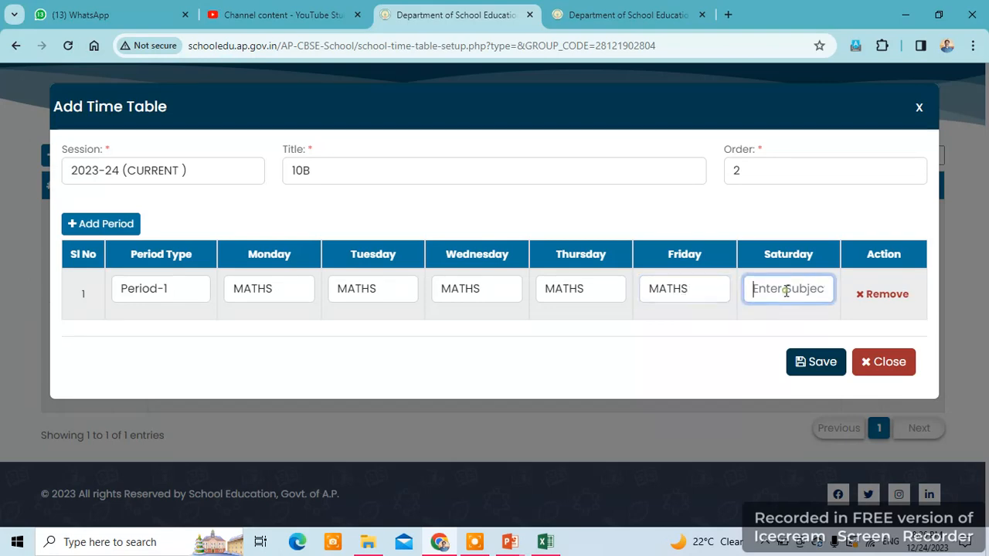
key("ctrl+v")
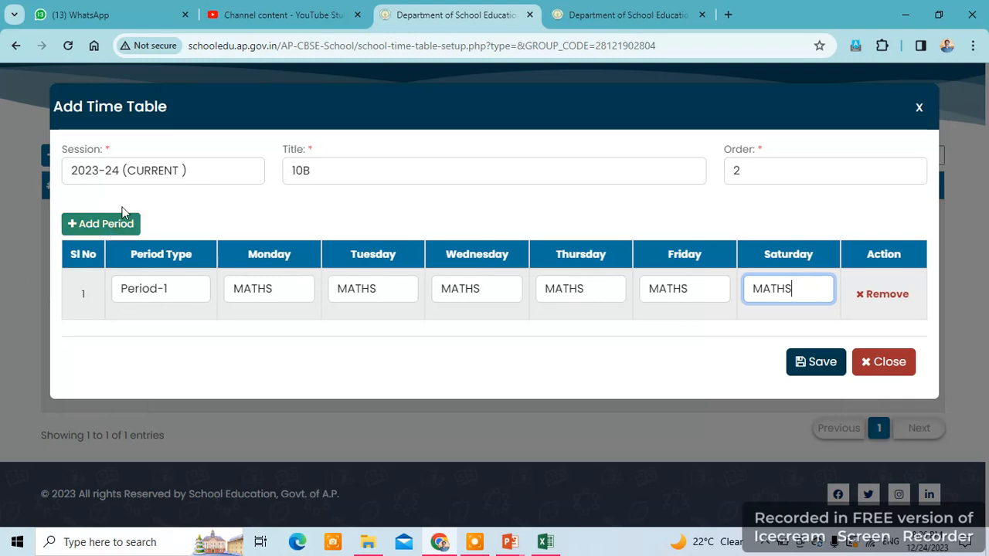
- Add a second row set to Period-2, then view the 10 CLASS-B sheet in TIME TABLE.xlsx
left_click(108, 228)
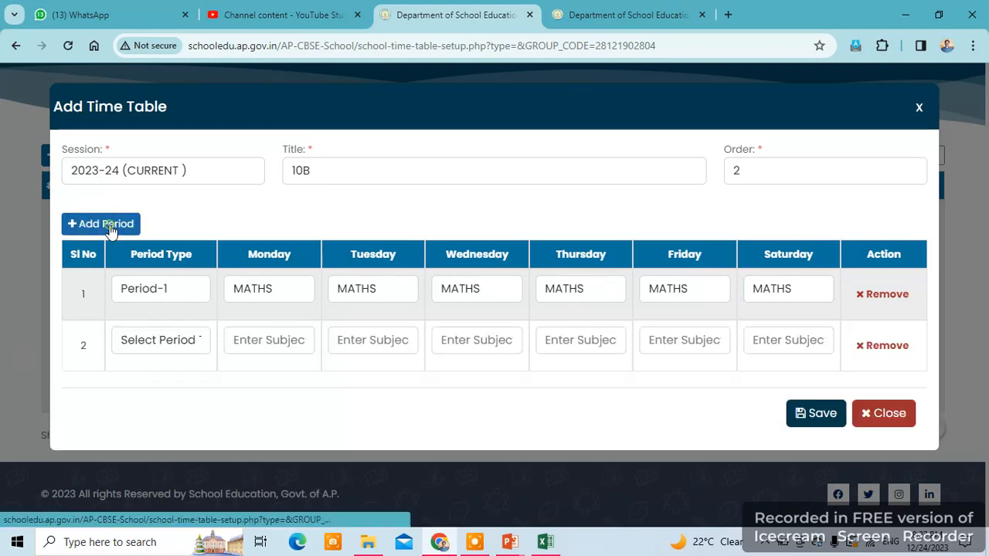
left_click(155, 341)
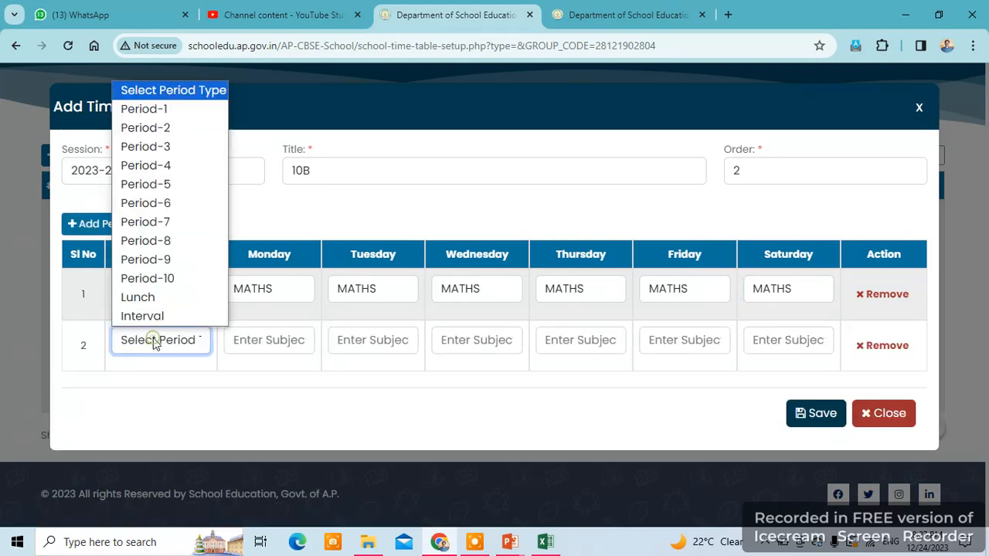
left_click(172, 130)
left_click(277, 345)
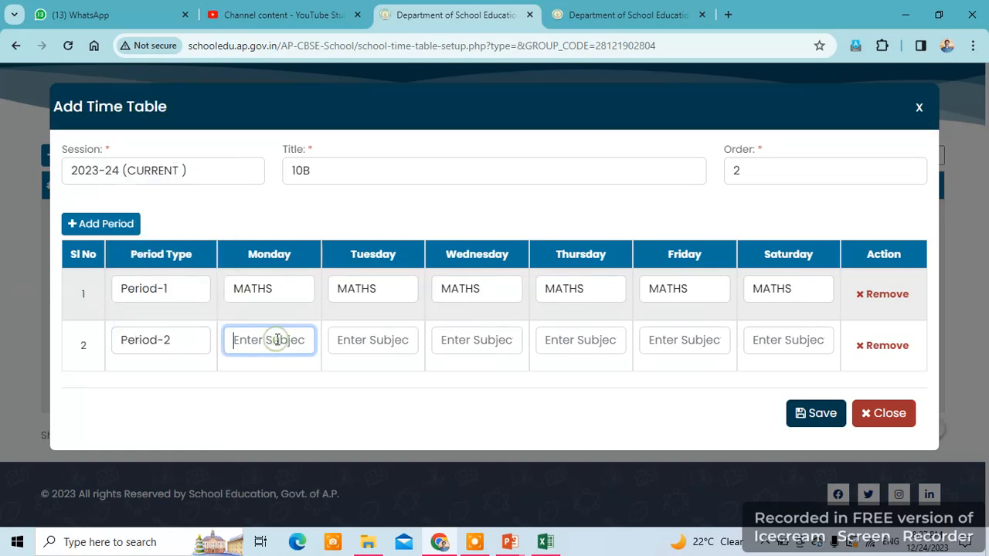
left_click(545, 542)
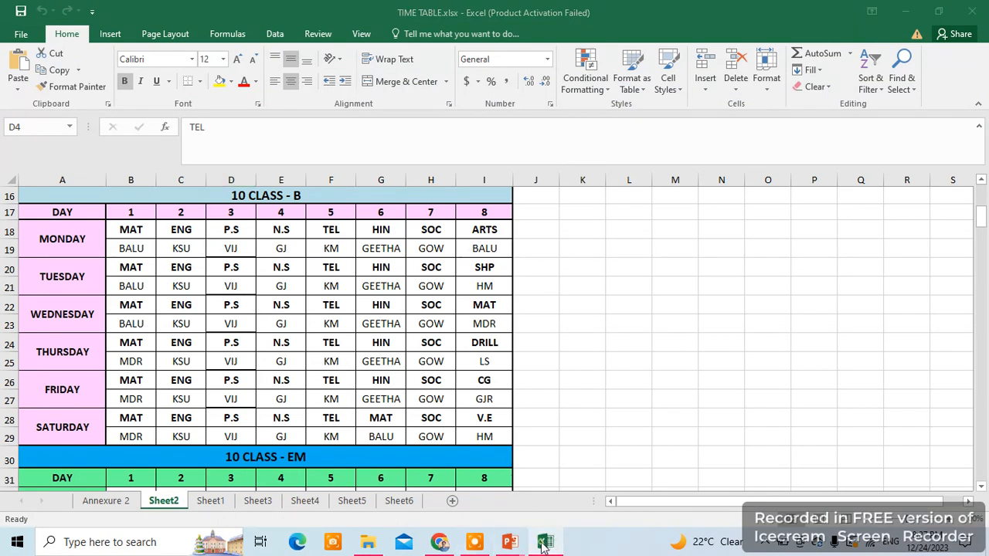
- Enter ENGLISH as Monday's Period-2 subject and copy it
left_click(439, 542)
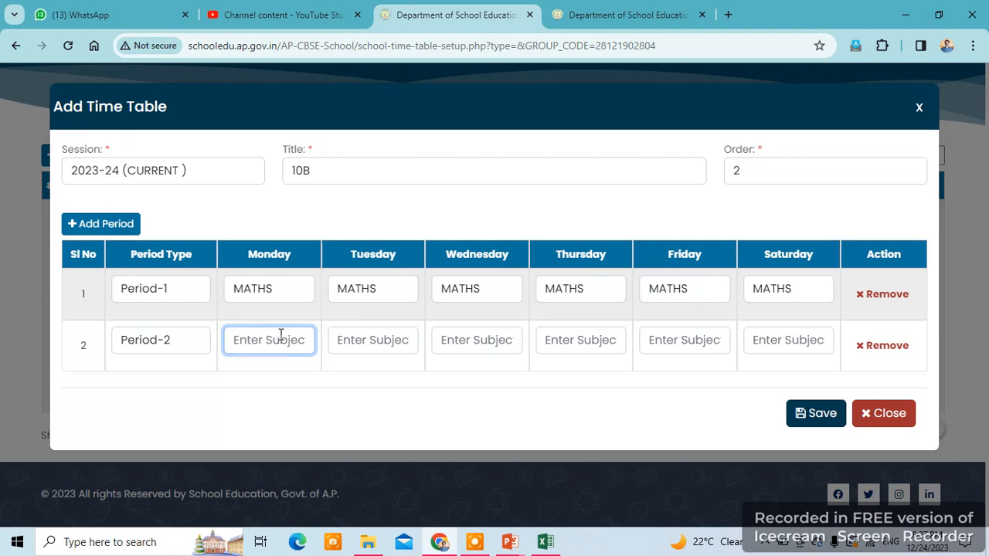
type("ENGLISH")
left_click_drag(295, 337, 234, 332)
key("ctrl+c")
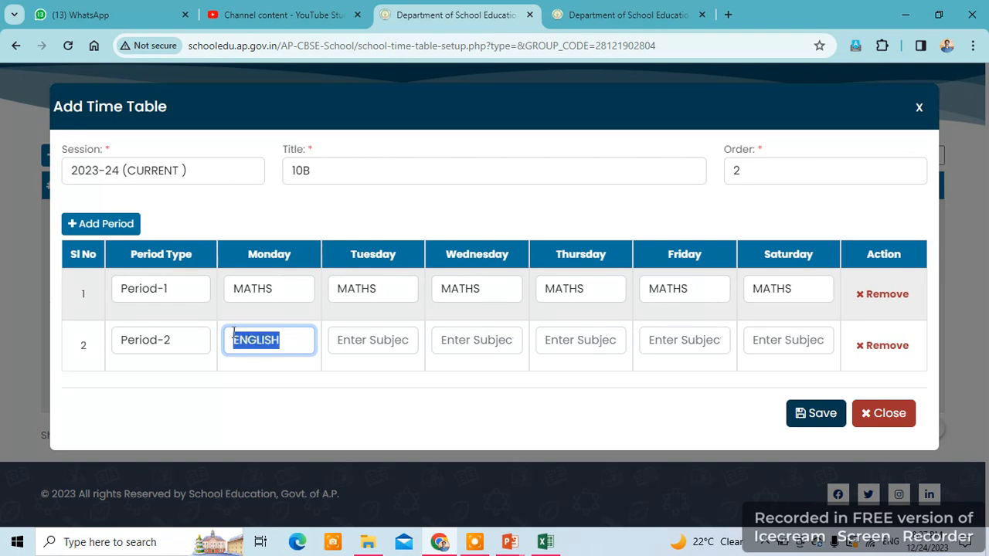
- Paste ENGLISH into Period-2 for Tuesday through Saturday and add a third row
left_click(393, 342)
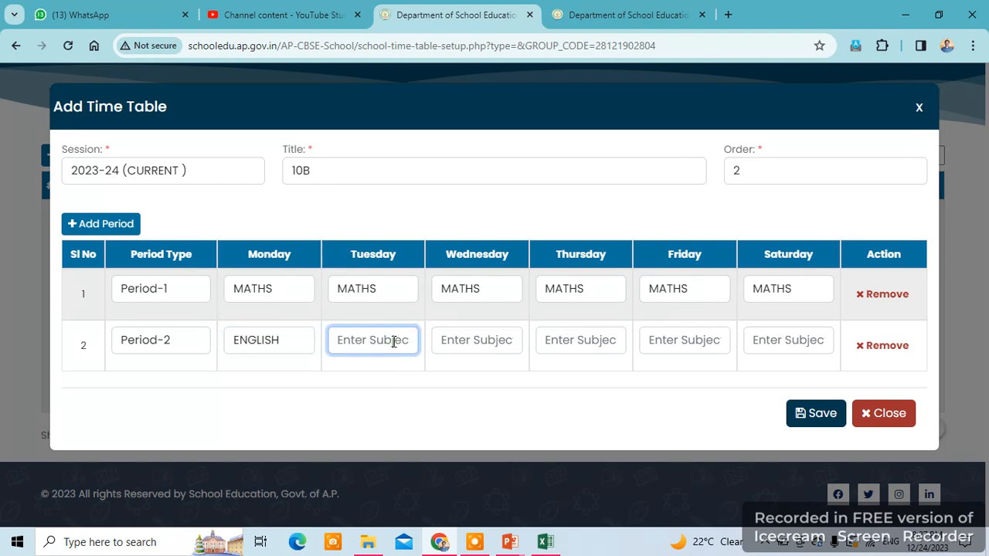
key("ctrl+v")
left_click(479, 342)
key("ctrl+v")
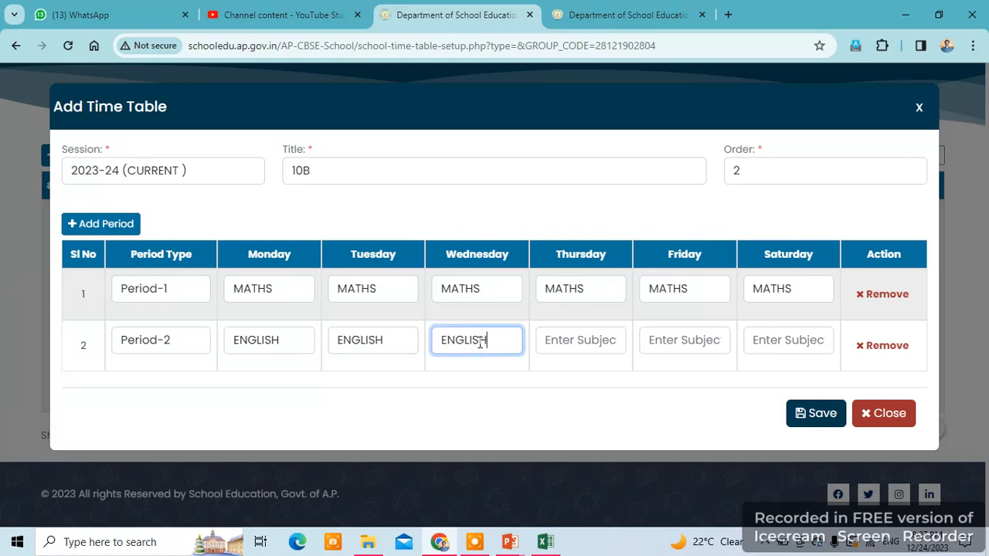
left_click(567, 339)
key("ctrl+v")
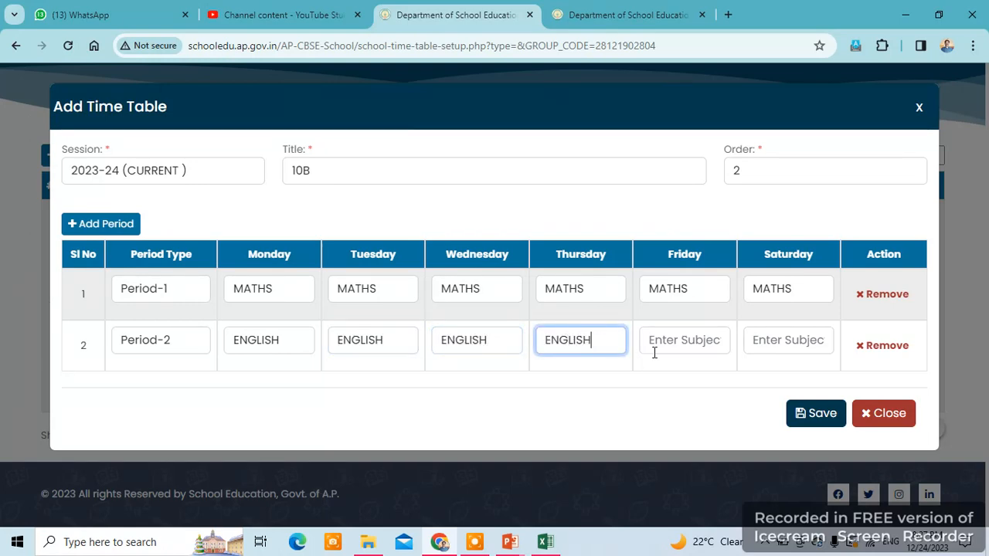
left_click(683, 345)
key("ctrl+v")
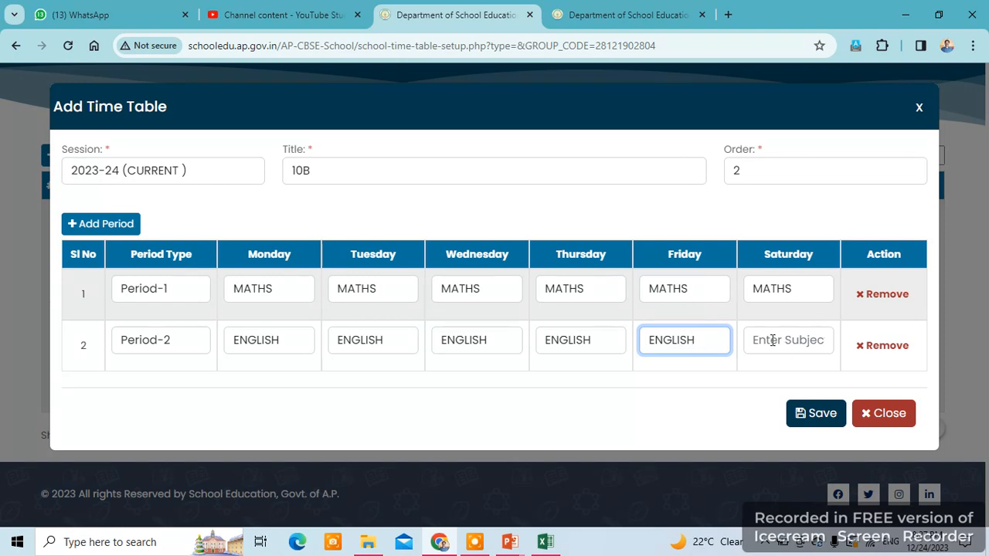
left_click(771, 340)
key("ctrl+v")
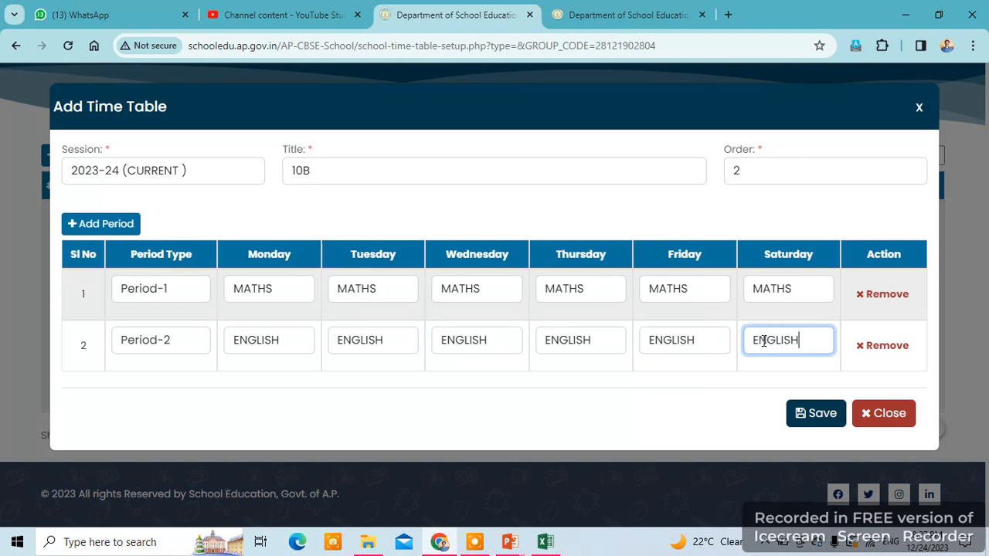
left_click(120, 225)
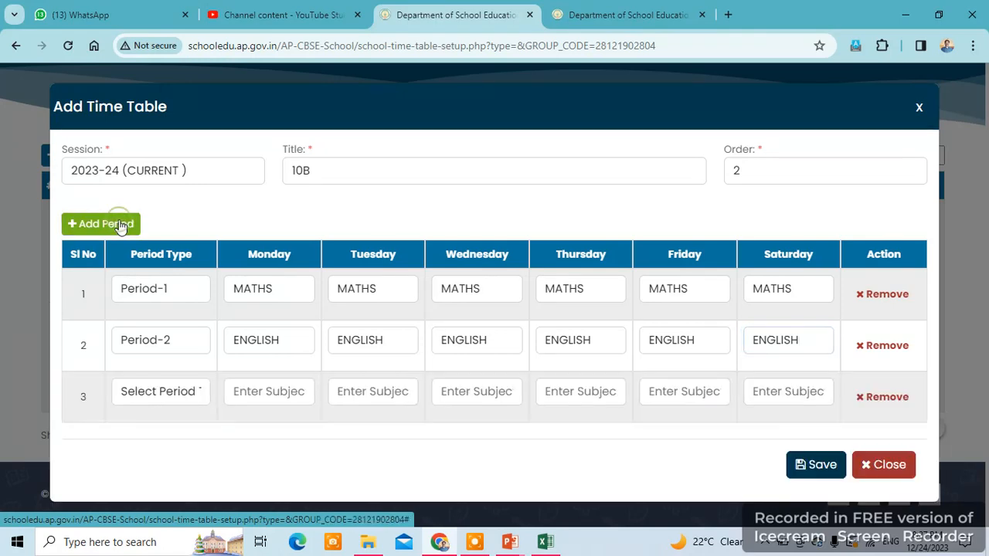
- Make row 3 the Interval and add a fourth row set to Period-3
left_click(158, 393)
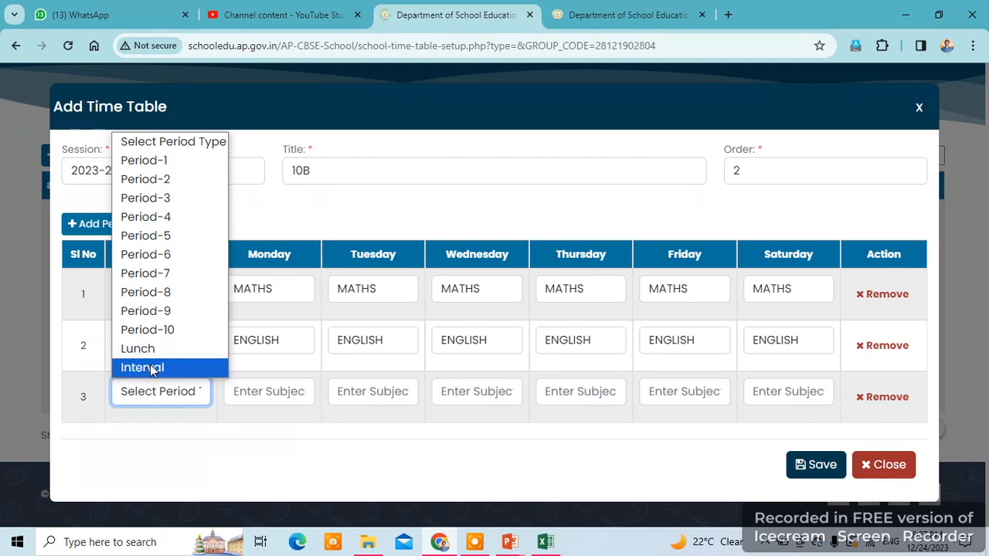
left_click(152, 368)
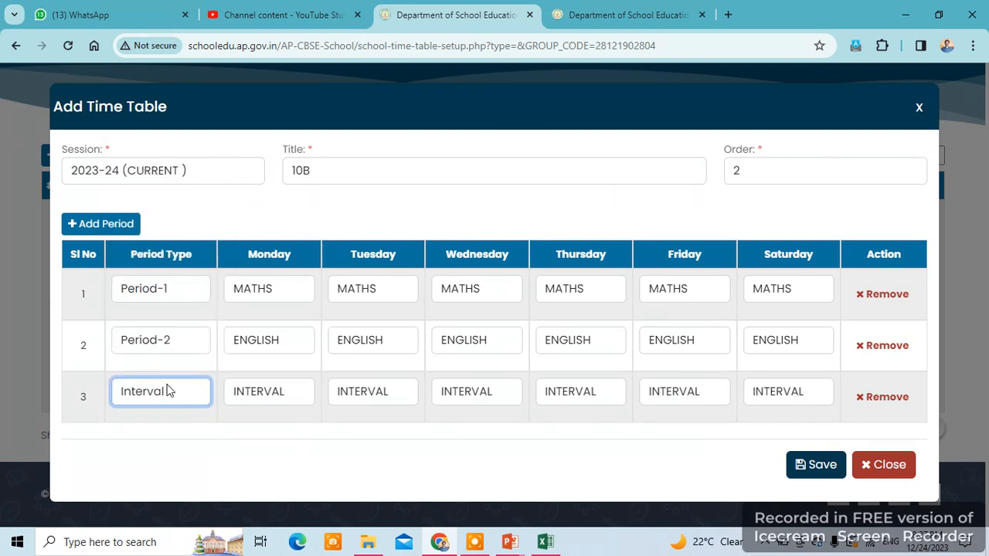
left_click(92, 224)
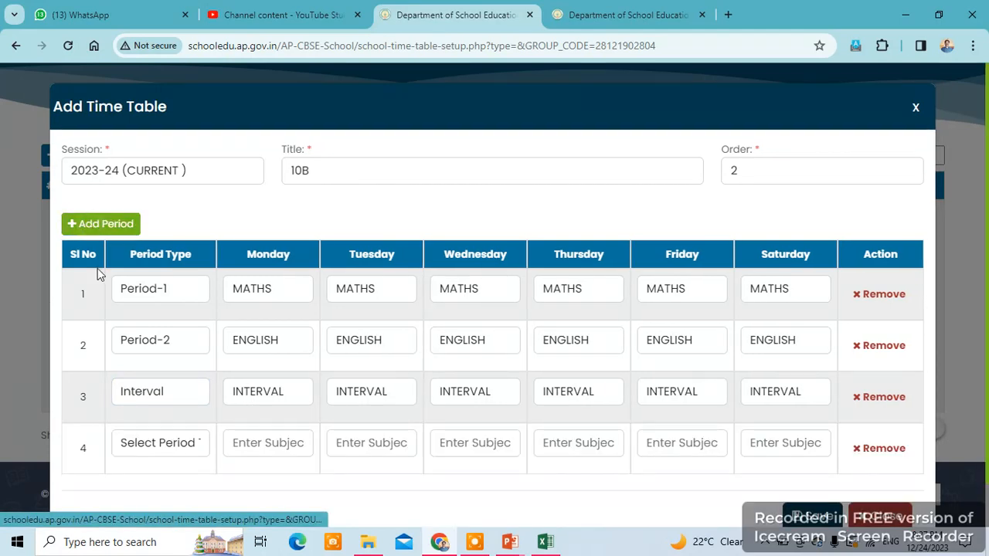
left_click(150, 446)
left_click(161, 249)
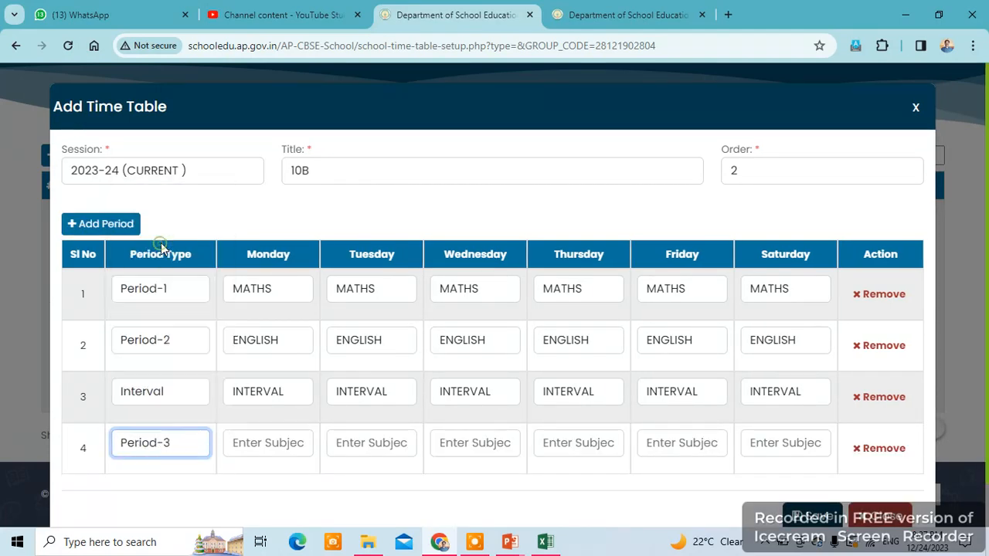
- After checking the spreadsheet, enter PS as Monday's Period-3 subject and copy it
left_click(544, 542)
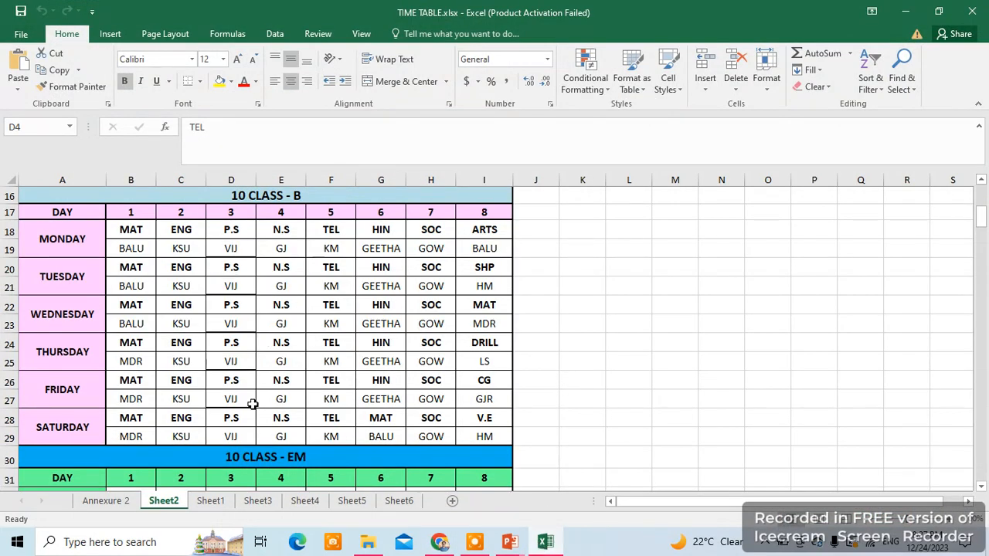
left_click(544, 543)
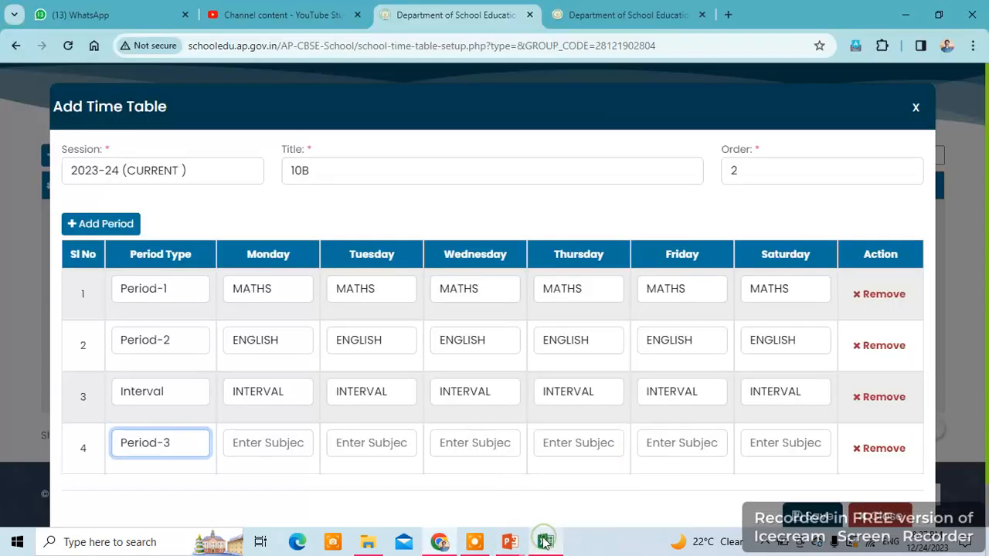
left_click(238, 441)
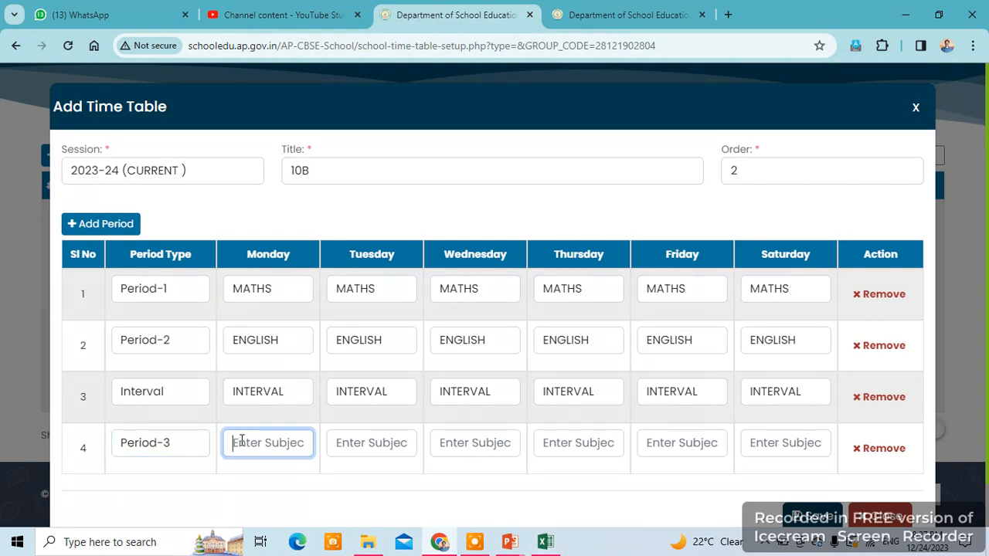
type("PS")
left_click_drag(253, 447, 217, 456)
key("ctrl+c")
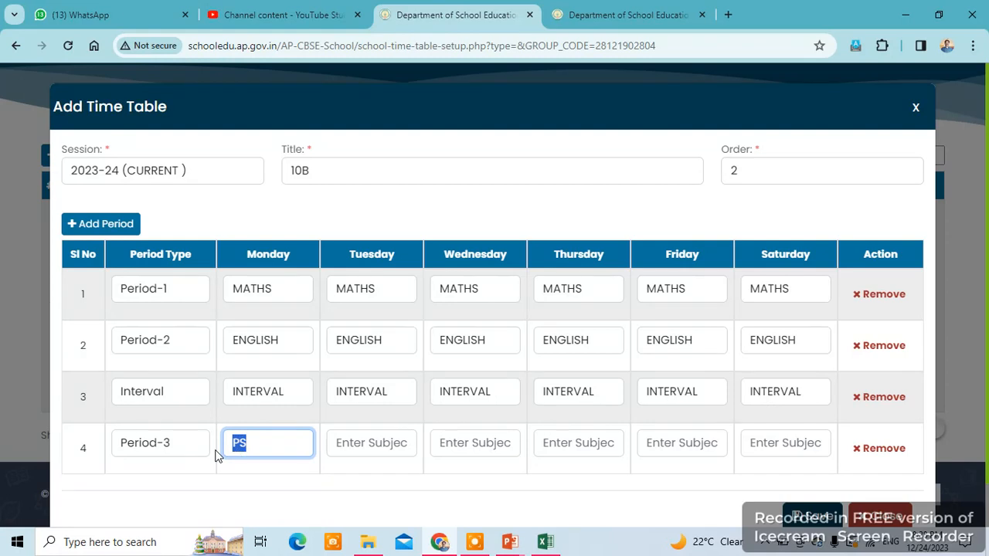
- Paste PS into Period-3 for Tuesday through Saturday
left_click(371, 446)
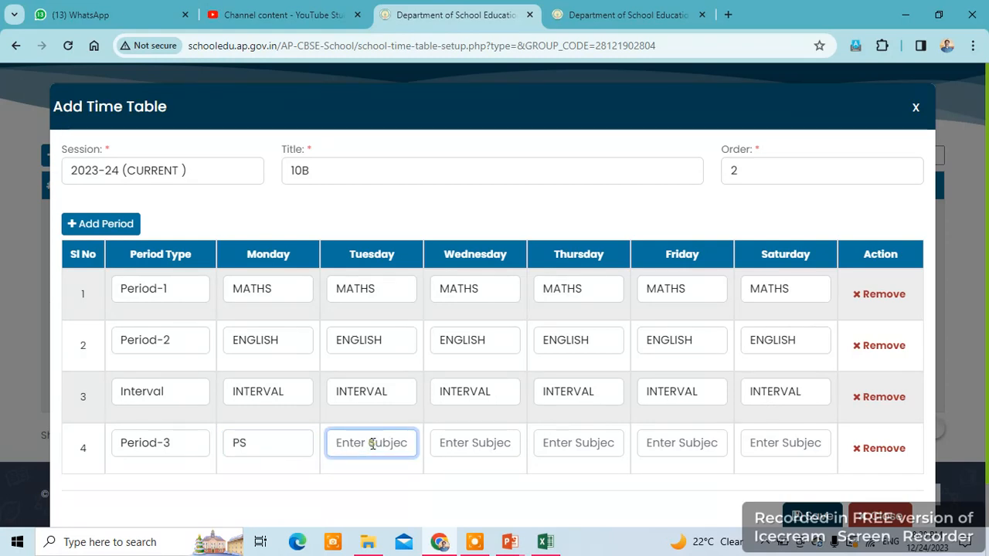
key("ctrl+v")
left_click(459, 449)
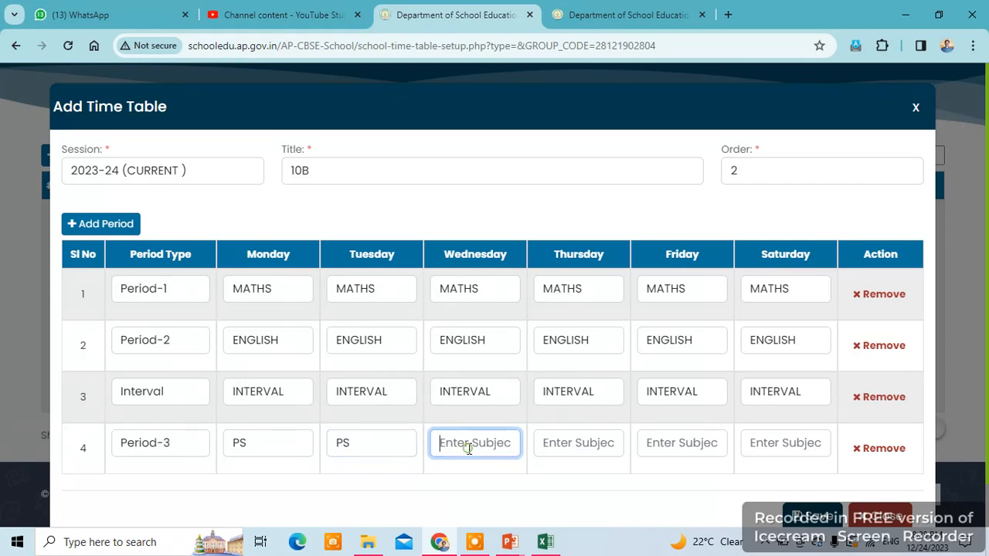
key("ctrl+v")
left_click(556, 449)
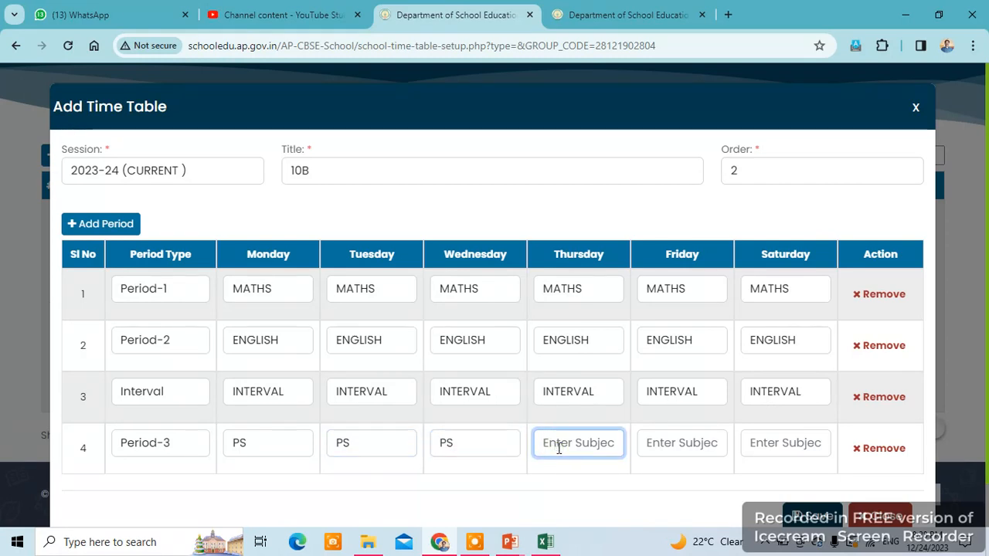
key("ctrl+v")
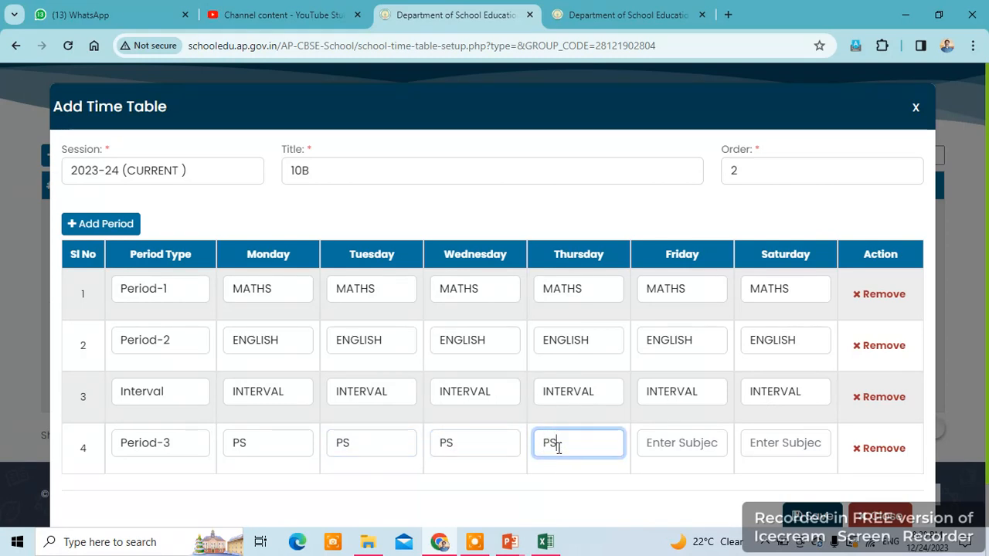
left_click(665, 438)
key("ctrl+v")
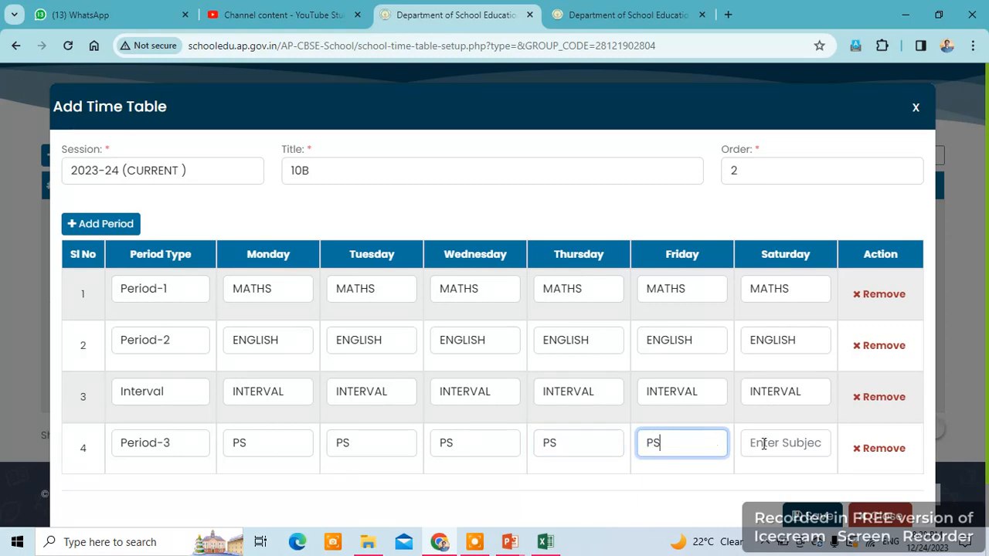
left_click(773, 442)
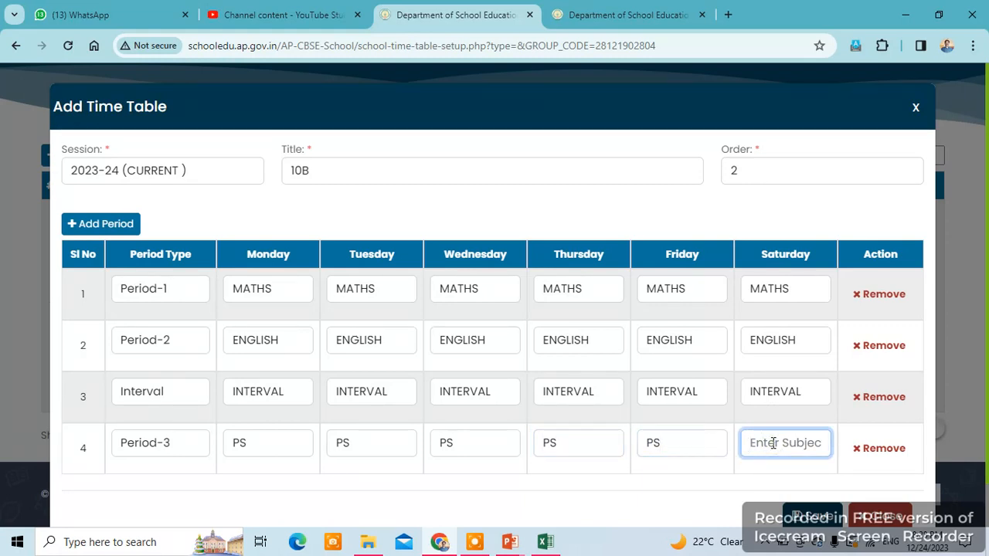
key("ctrl+v")
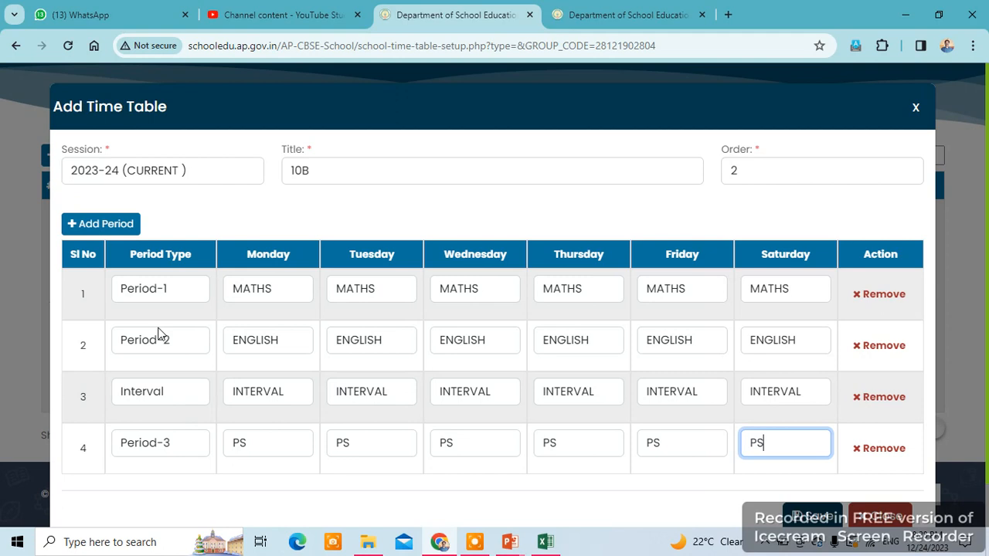
- Add a fifth row set to Period-4, checking the spreadsheet for its subject
left_click(128, 229)
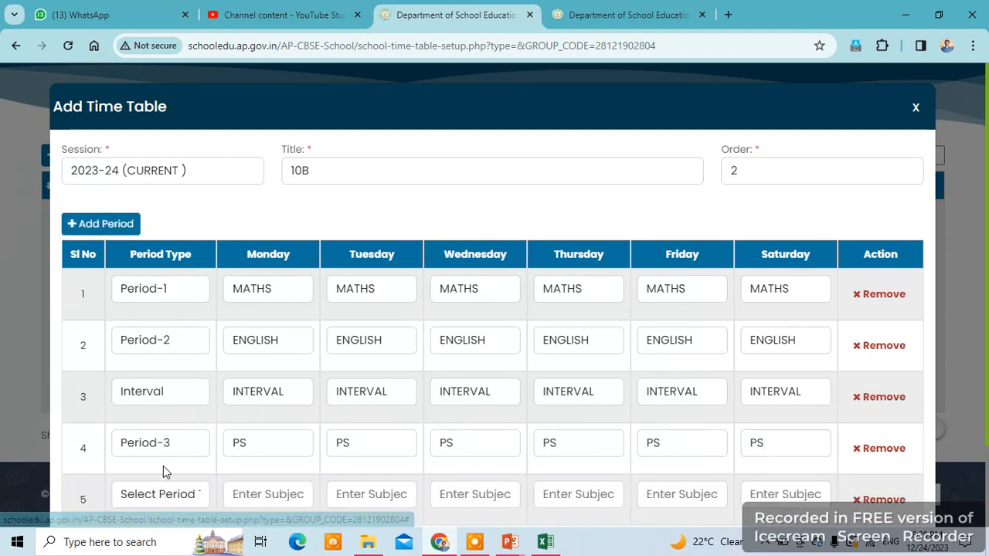
left_click(163, 495)
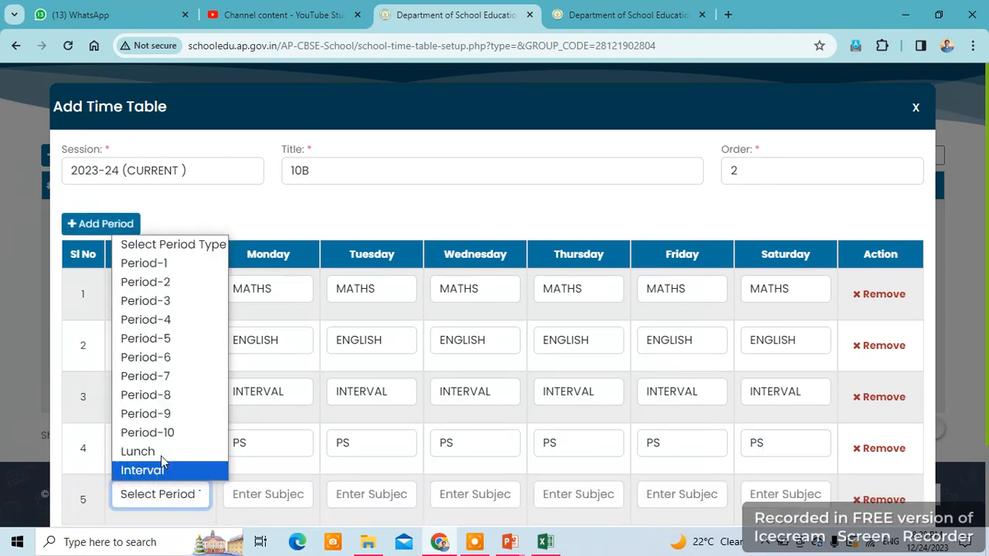
left_click(175, 320)
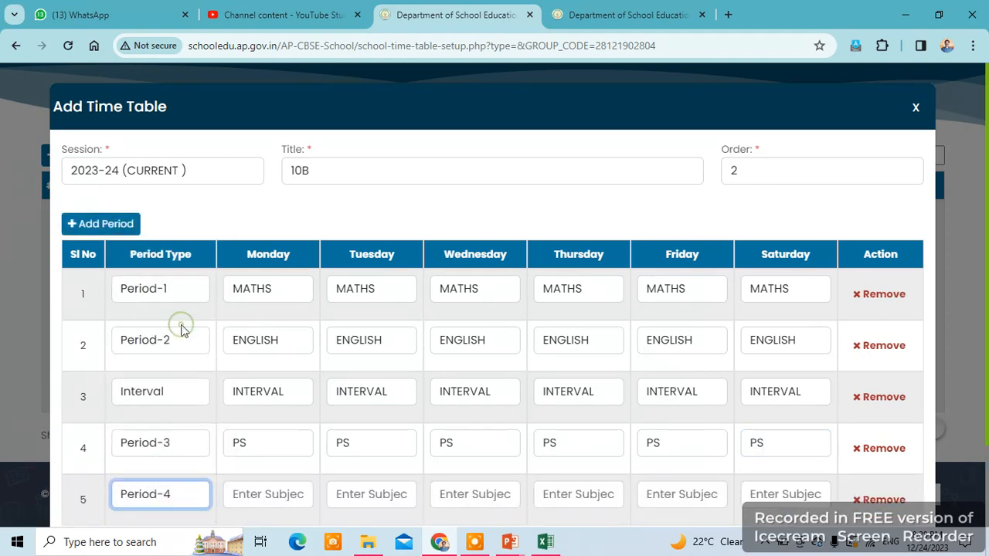
left_click(542, 544)
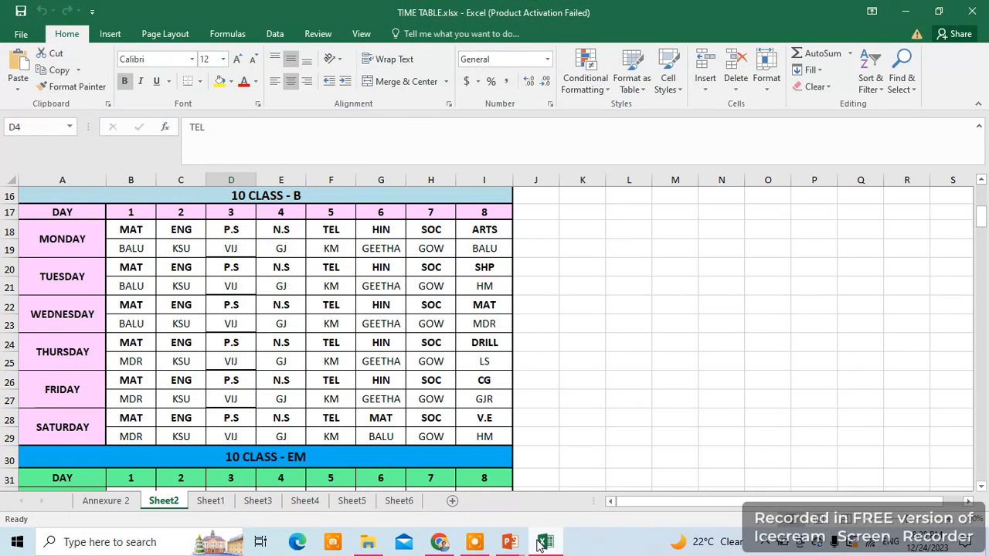
left_click(541, 544)
- Enter NS for Period-4 Monday through Saturday, then add another row
left_click(300, 498)
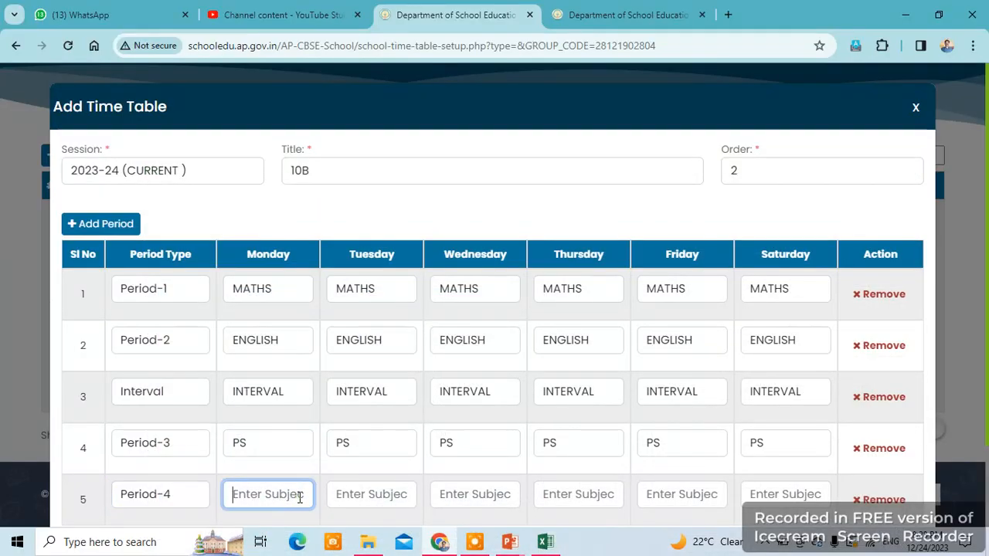
type("N")
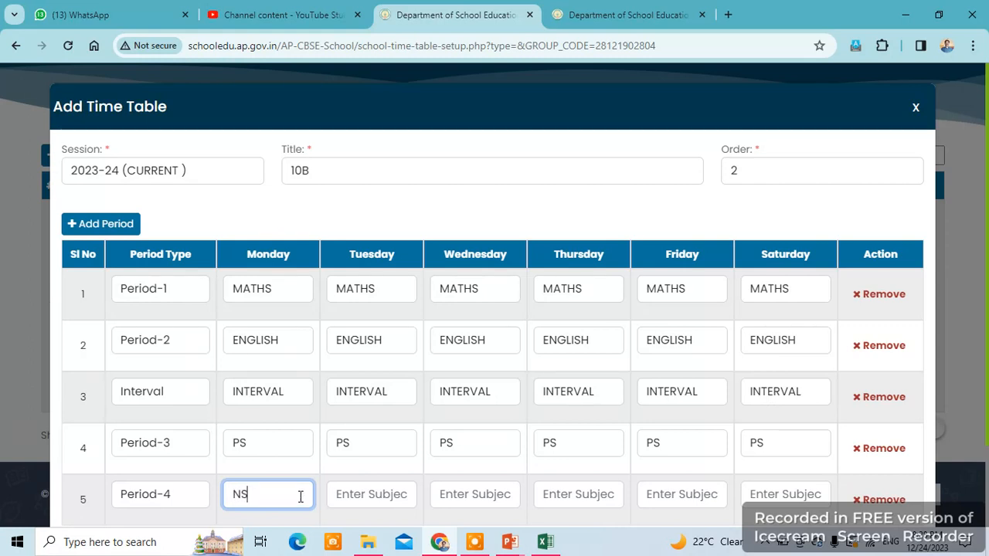
type("S")
left_click(353, 489)
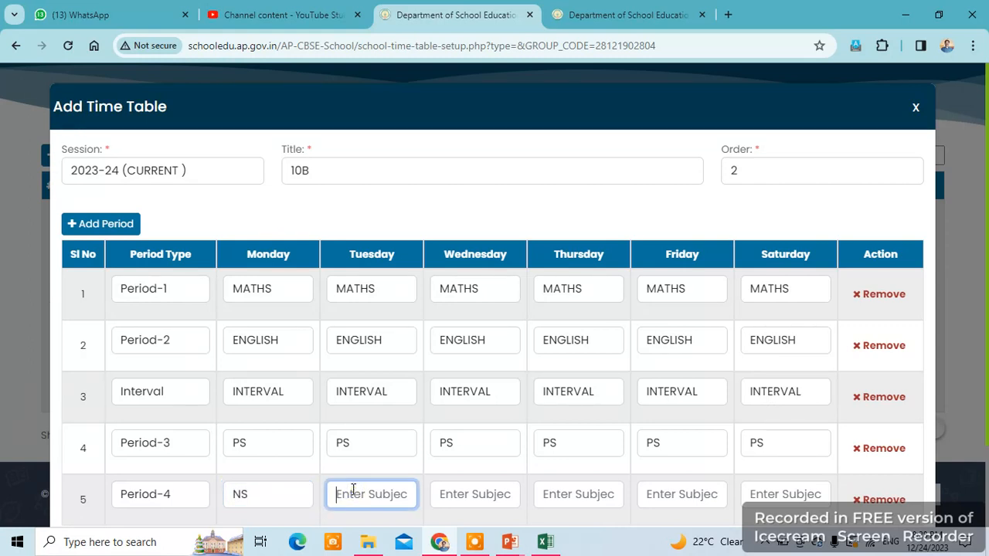
type("NS")
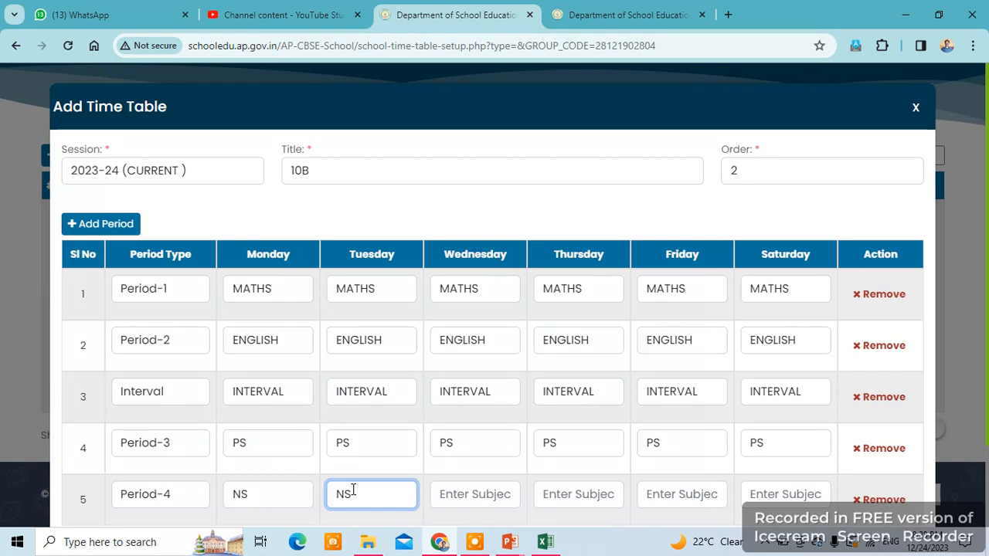
key("Tab")
type("N")
key("Tab")
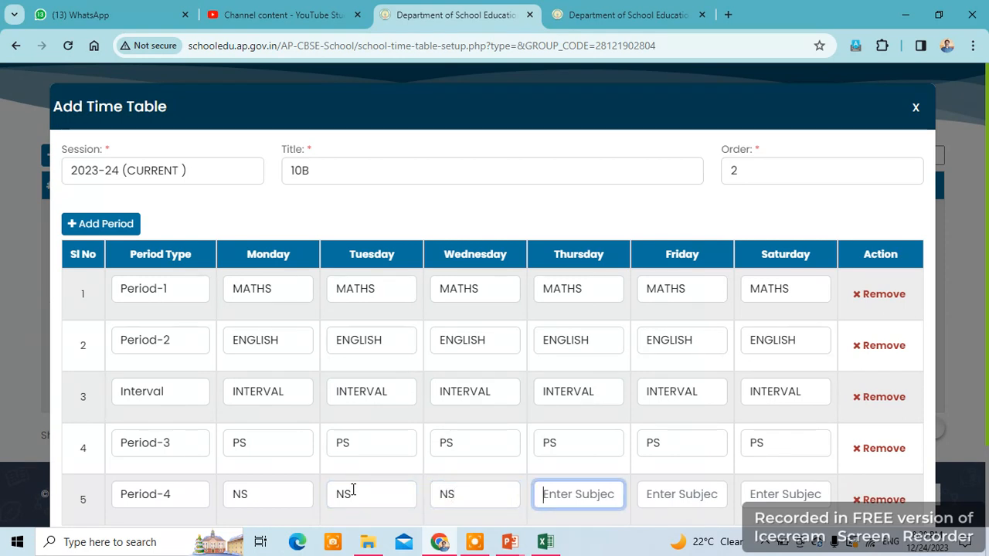
type("NS")
key("Tab")
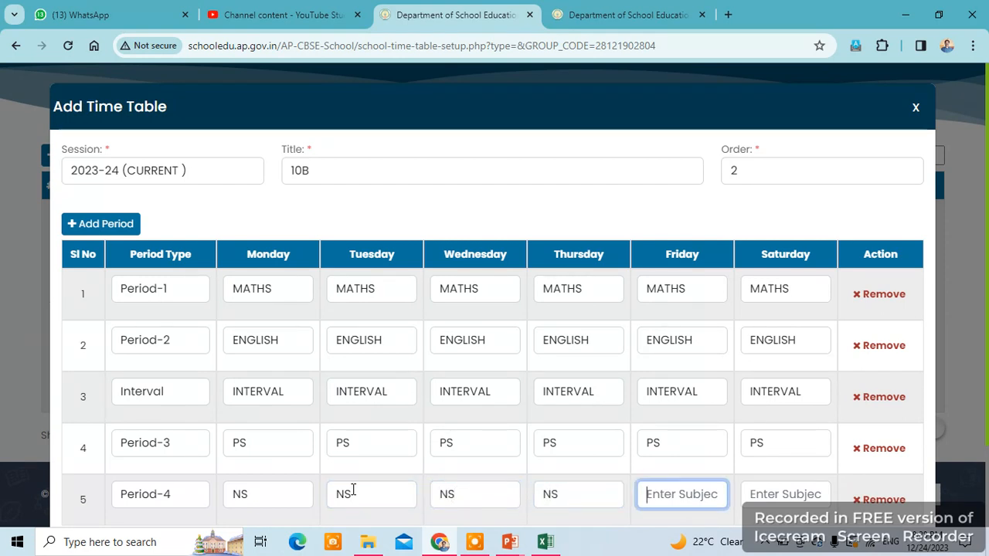
type("NS")
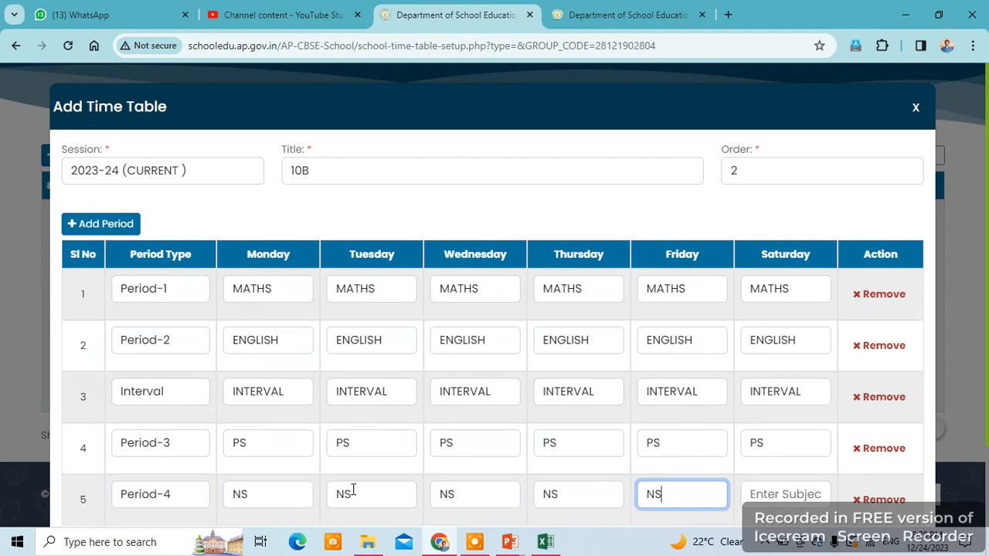
key("Tab")
type("NS")
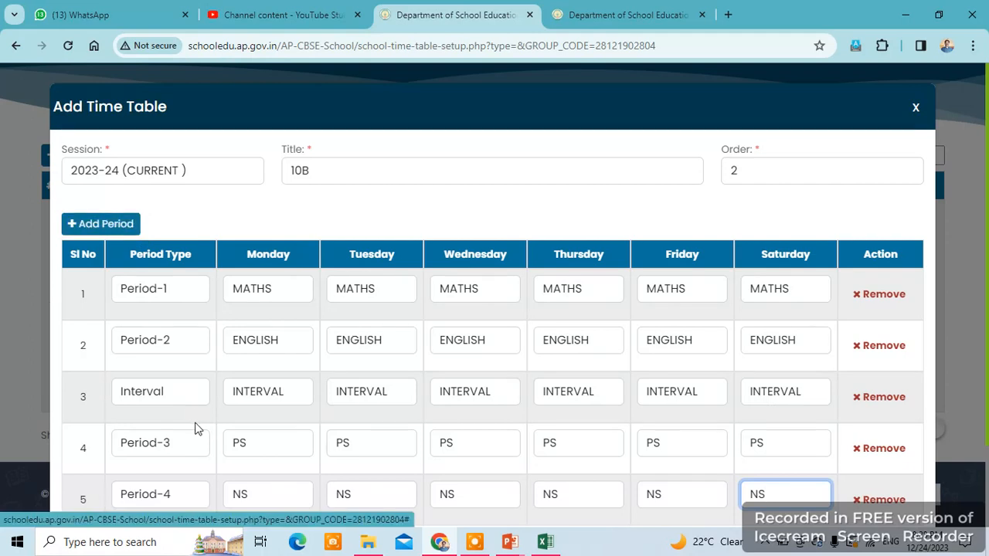
left_click(111, 226)
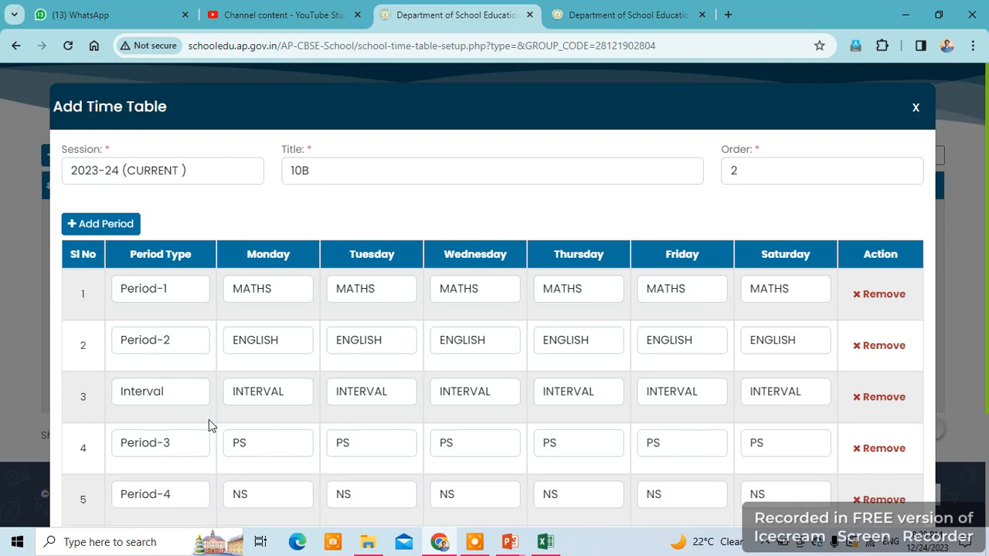
- Remove the extra empty row and make row 6 the Lunch break
left_click(115, 225)
scroll(284, 468, "down", 1)
scroll(284, 468, "down", 2)
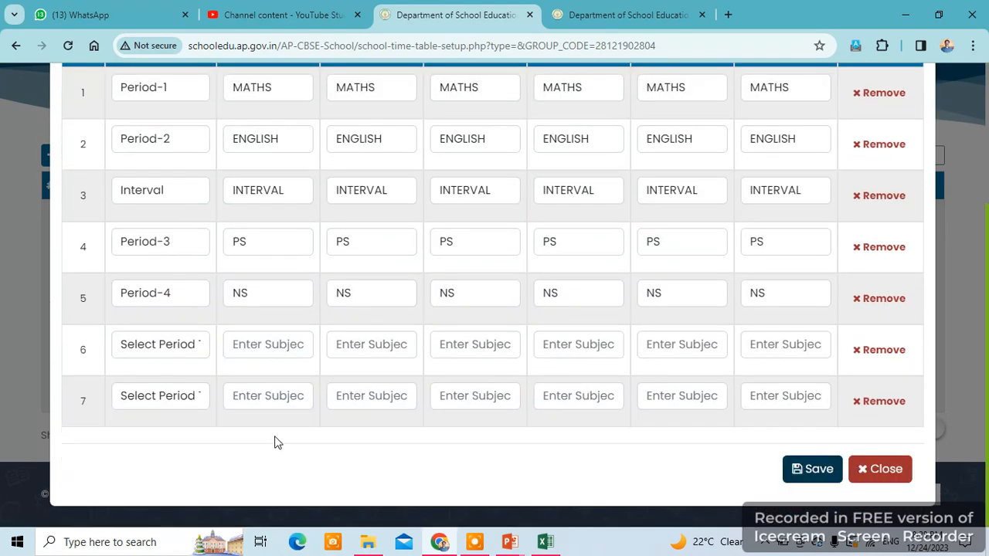
left_click(884, 403)
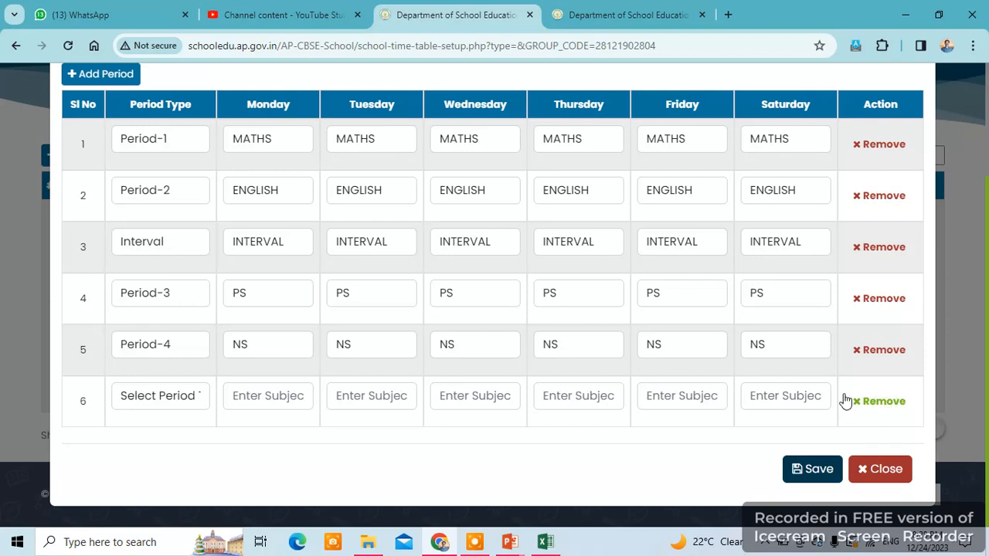
left_click(164, 399)
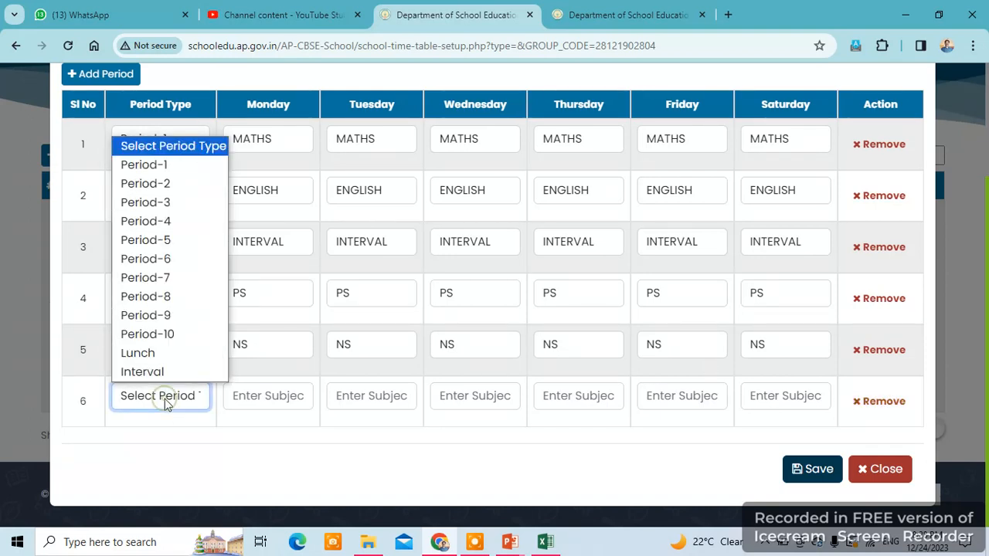
left_click(141, 356)
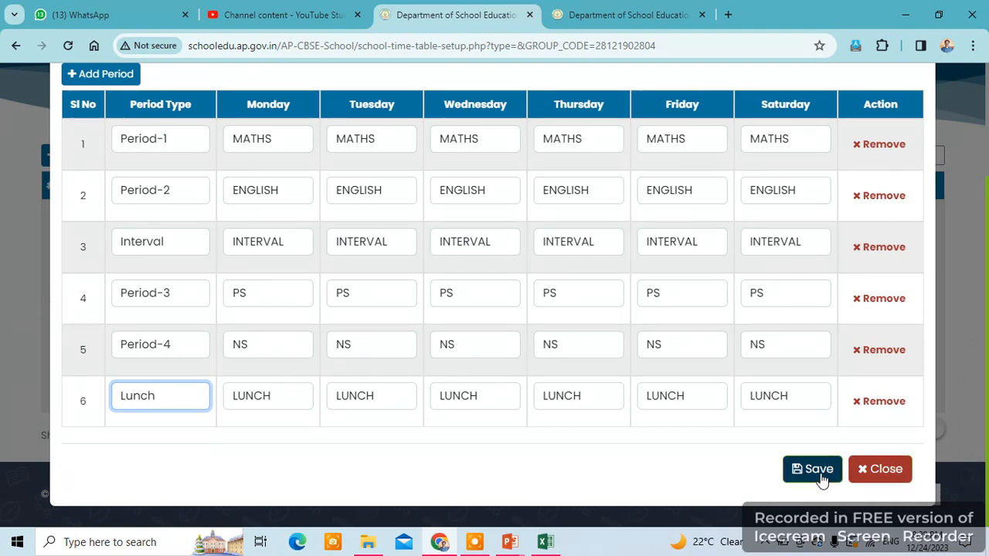
- Add a seventh row after Lunch and set it to Period-5
scroll(227, 424, "up", 2)
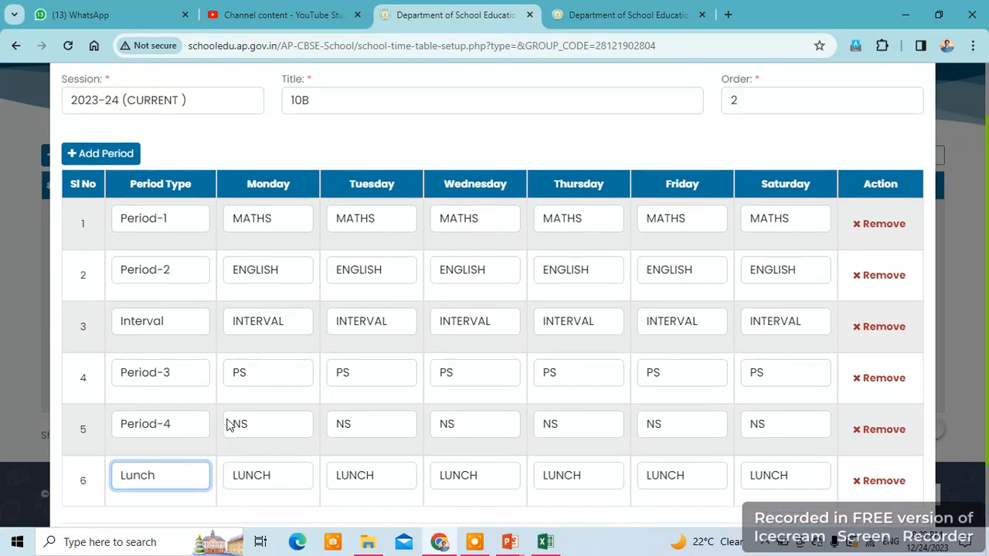
scroll(227, 424, "down", 1)
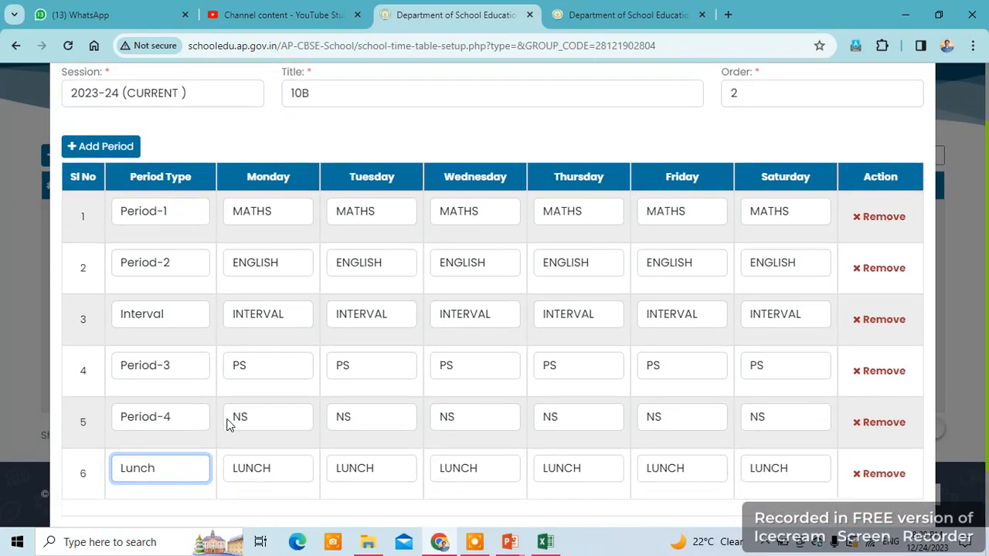
left_click(109, 157)
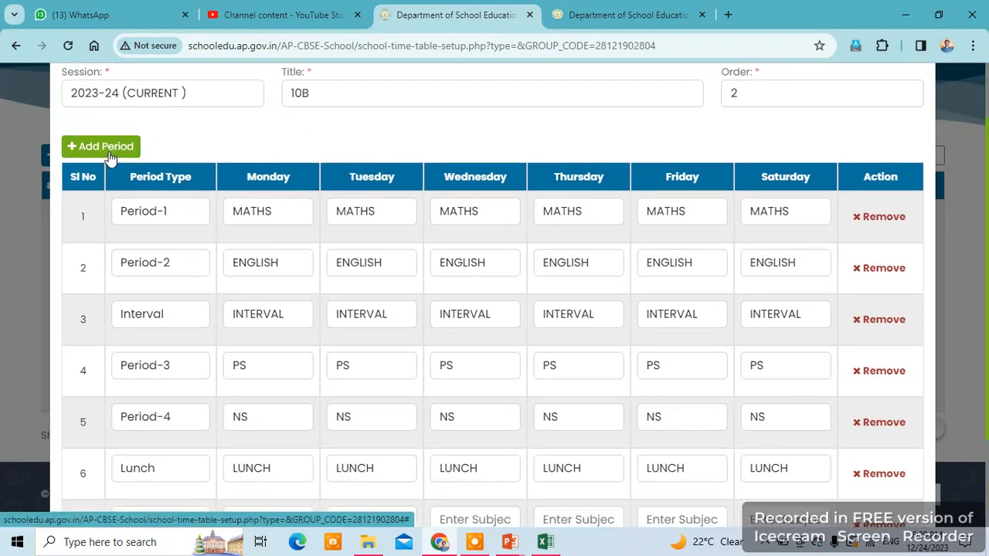
scroll(194, 425, "down", 2)
left_click(177, 402)
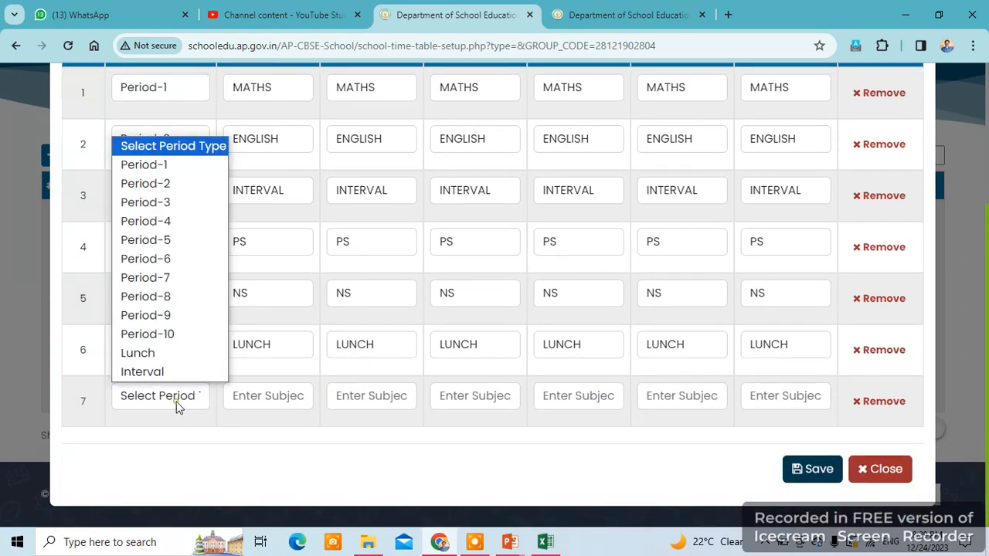
left_click(172, 242)
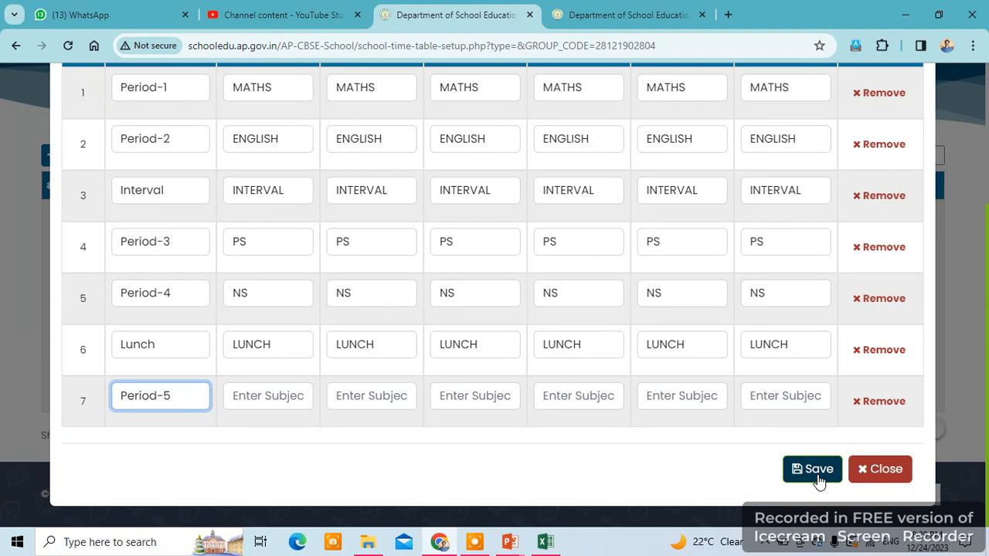
scroll(477, 358, "up", 1)
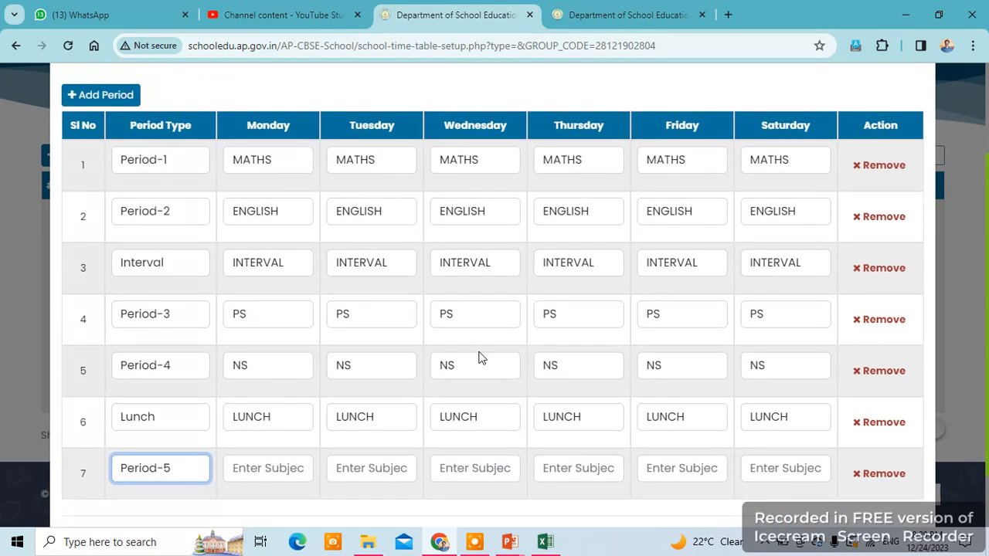
scroll(477, 358, "up", 1)
scroll(484, 325, "down", 1)
scroll(503, 309, "up", 2)
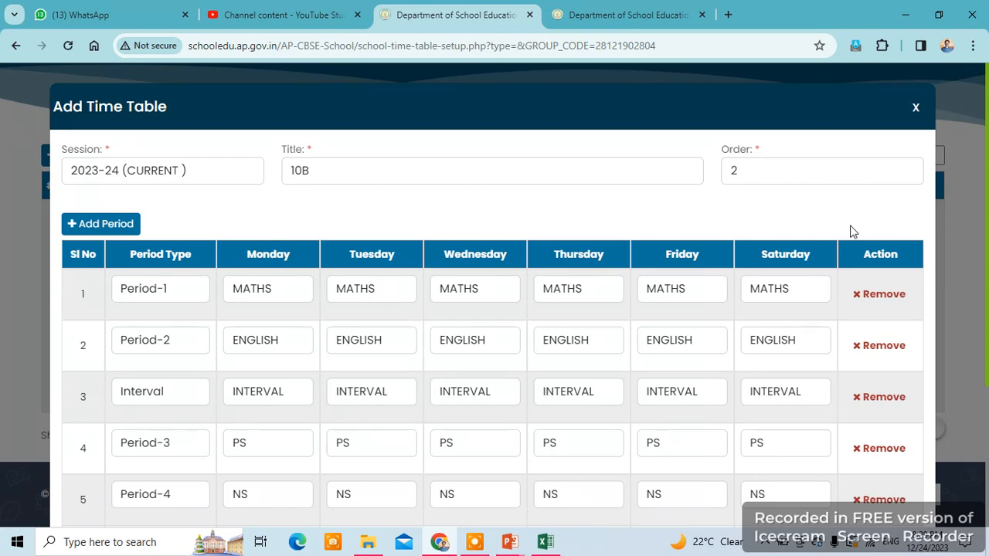
scroll(804, 371, "down", 2)
scroll(826, 238, "down", 1)
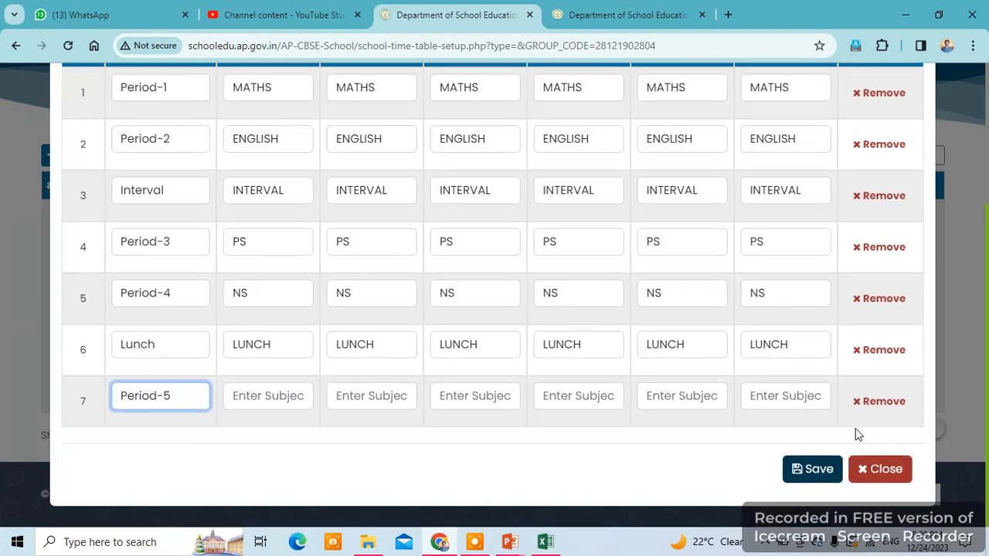
- Save the 10B timetable and check that it is listed as entry 2 below 10A
left_click(819, 471)
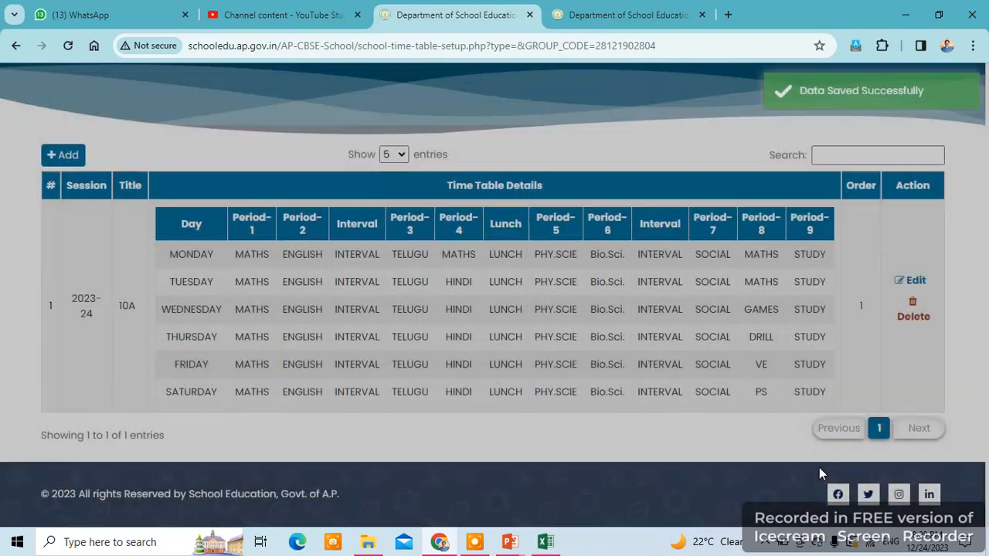
scroll(548, 370, "down", 2)
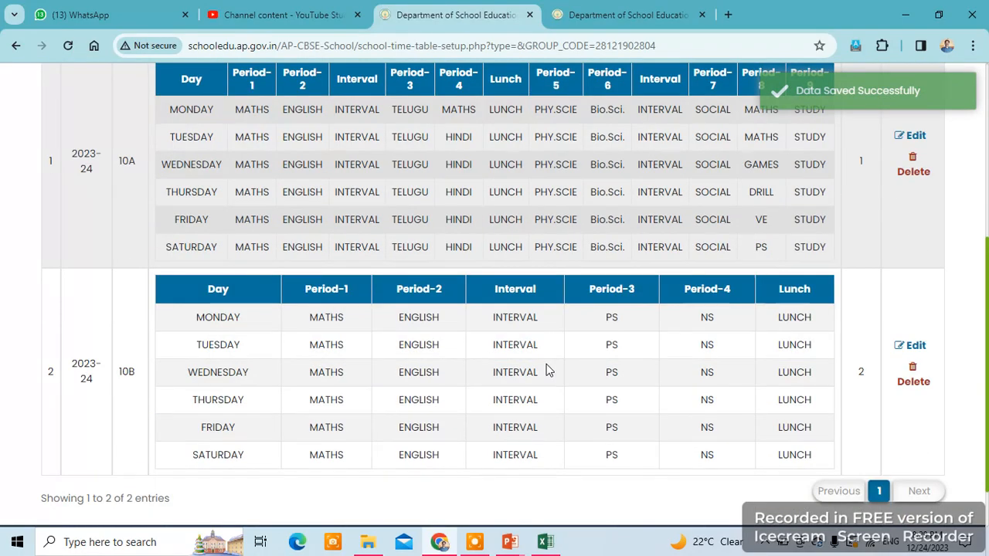
scroll(546, 370, "up", 3)
scroll(464, 340, "down", 1)
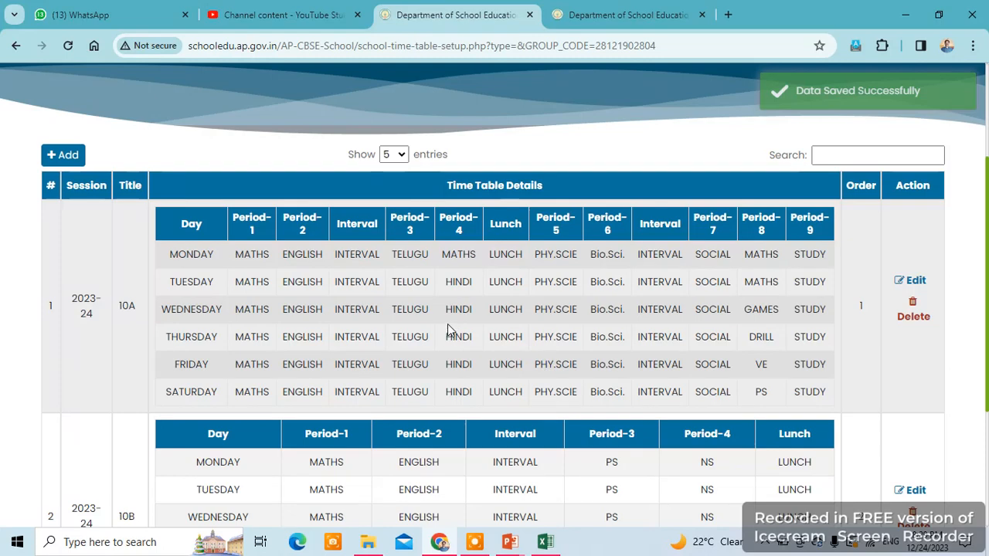
scroll(454, 332, "down", 1)
scroll(452, 331, "up", 1)
scroll(449, 329, "down", 3)
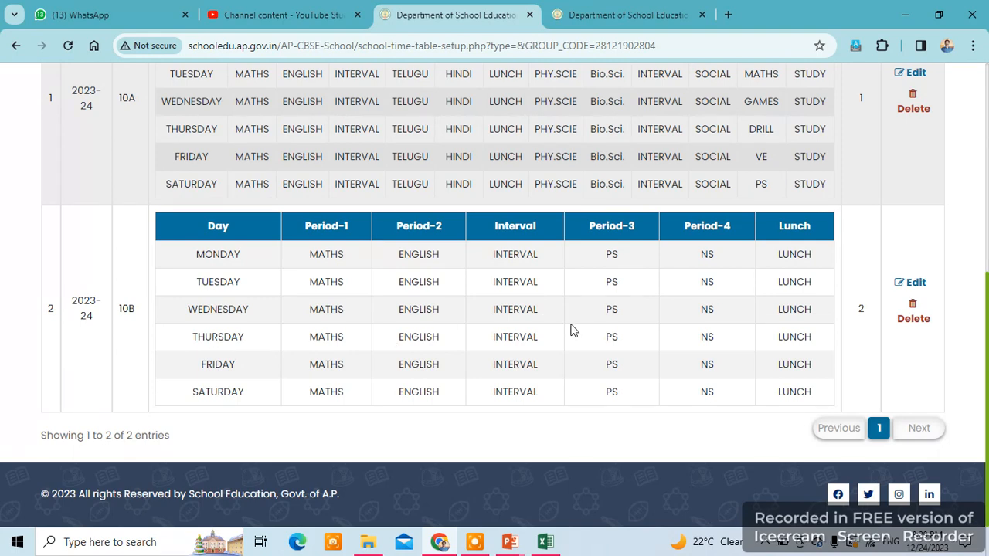
scroll(572, 330, "up", 4)
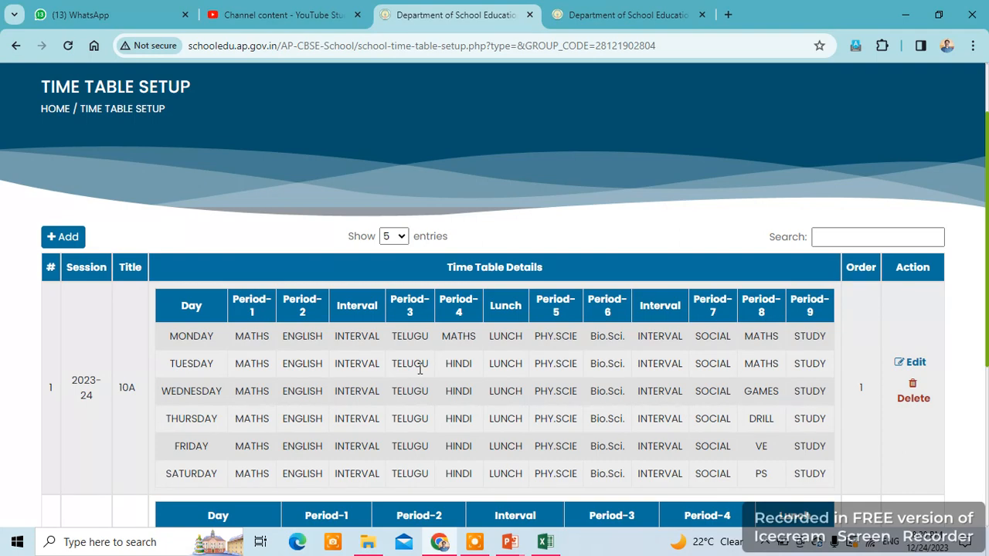
scroll(420, 370, "down", 4)
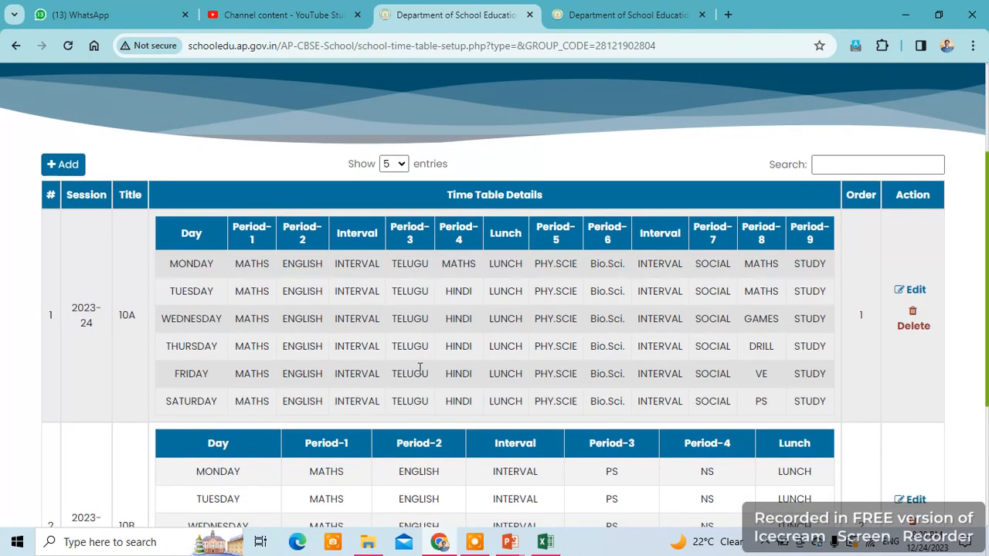
scroll(419, 370, "up", 3)
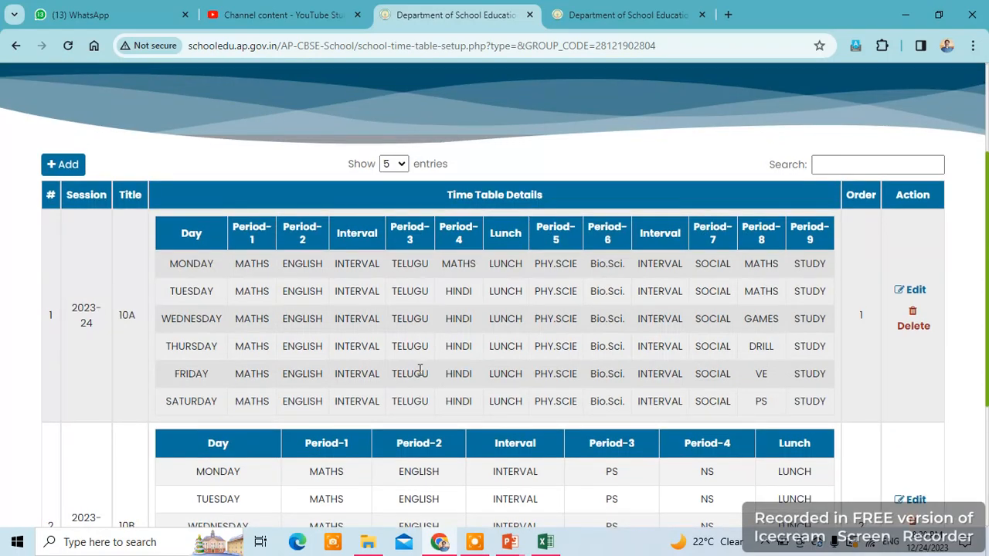